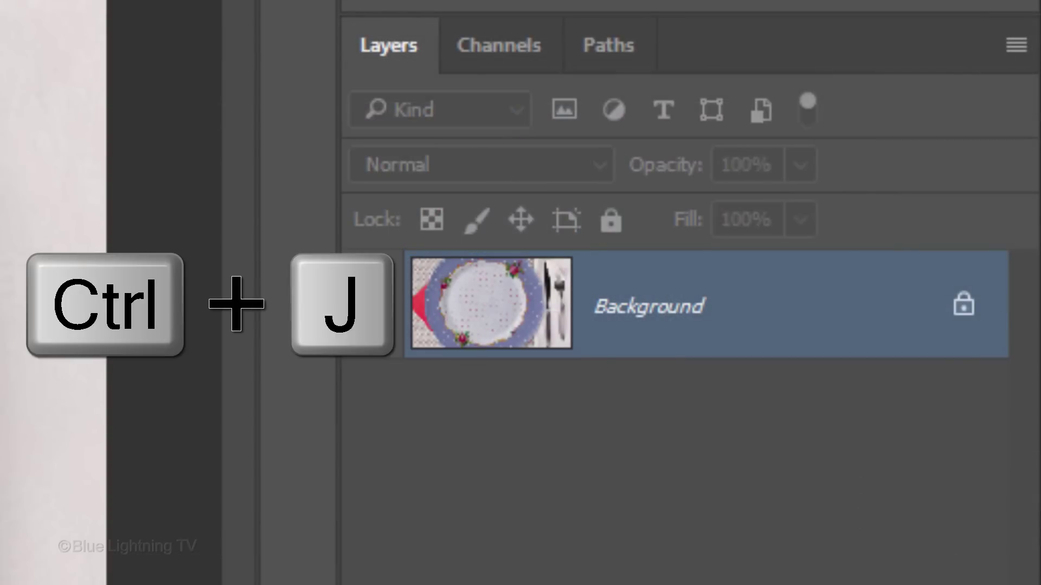
Step: Duplicate the Background layer, rename the copy 'Larger Pattern', and hide it
key("ctrl+j")
double_click(640, 307)
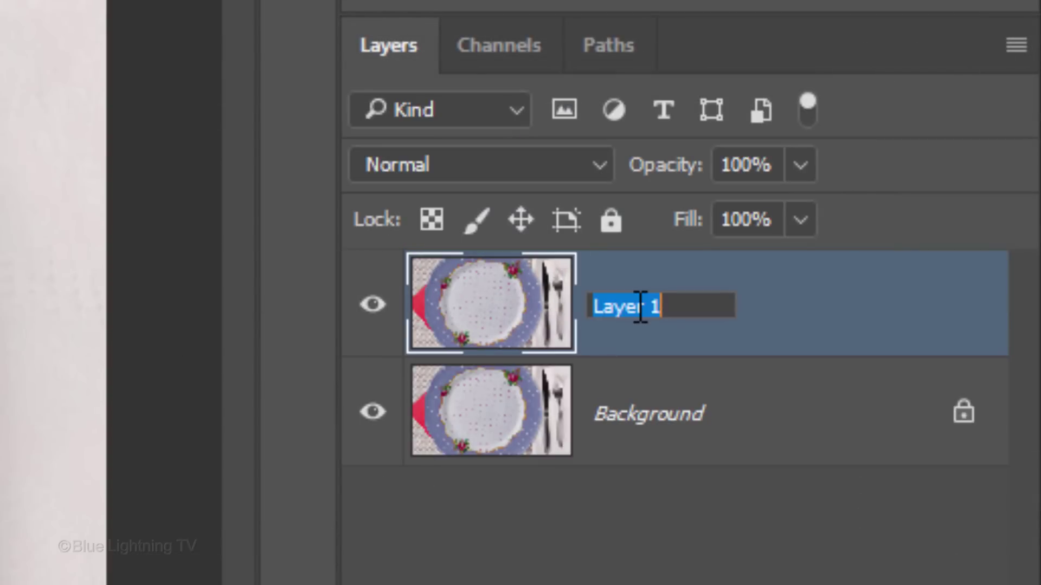
type("Larger Pattern")
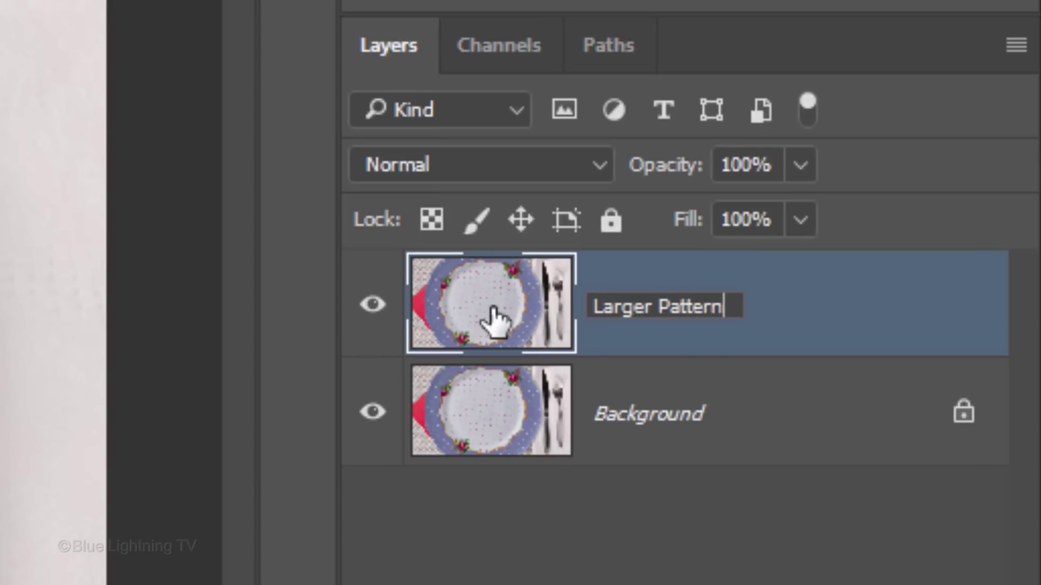
key("Return")
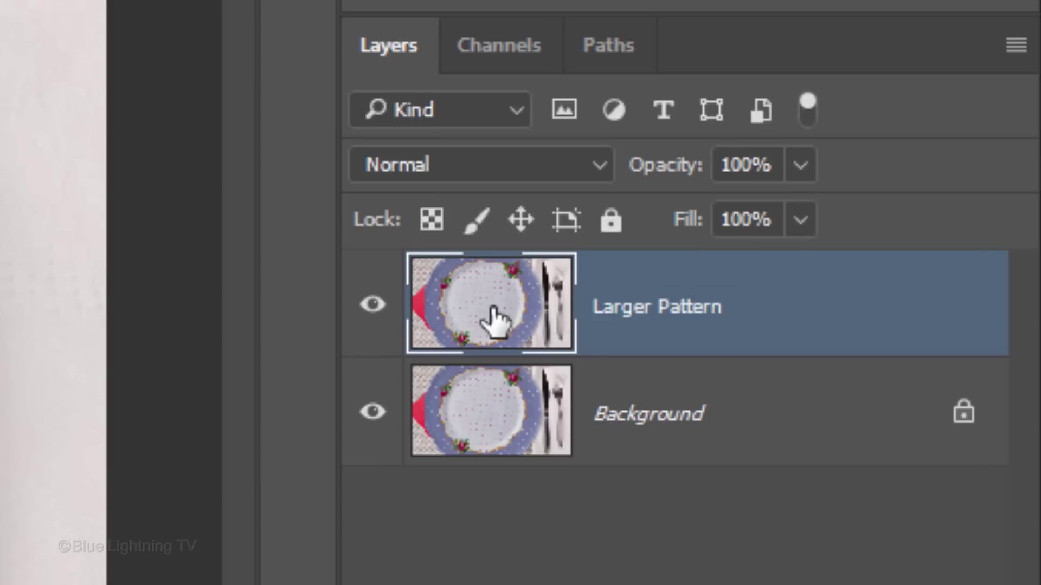
left_click(372, 306)
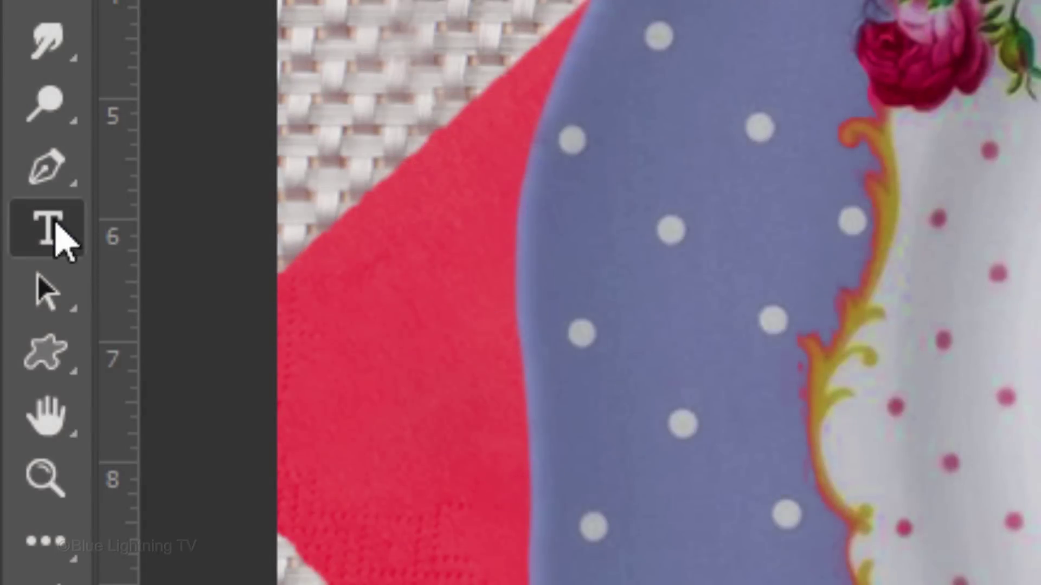
Step: Select the Horizontal Type Tool with Cooper Black as the font at 285.01 pt
left_click_drag(50, 231, 193, 230)
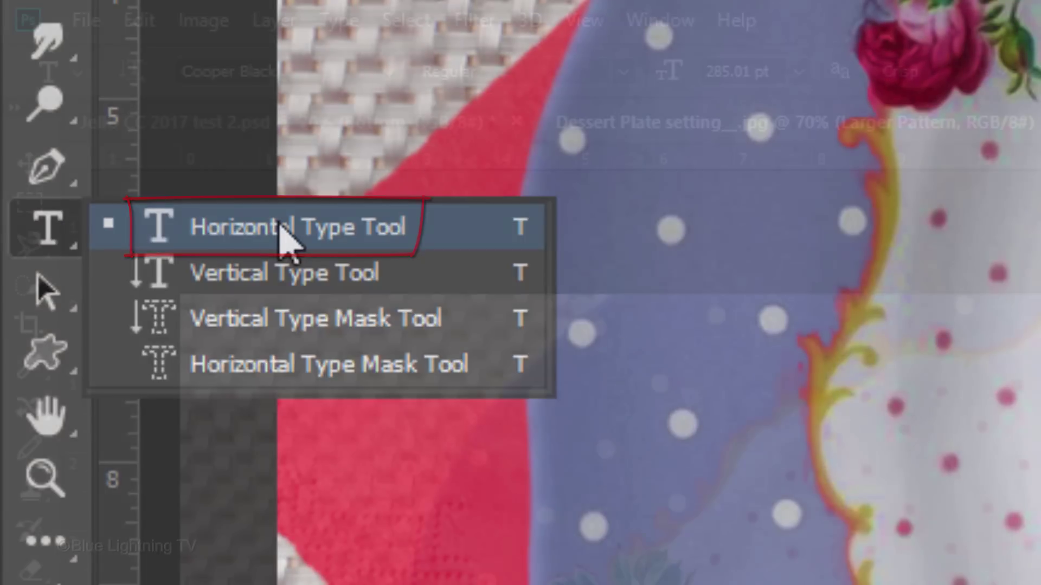
left_click(286, 238)
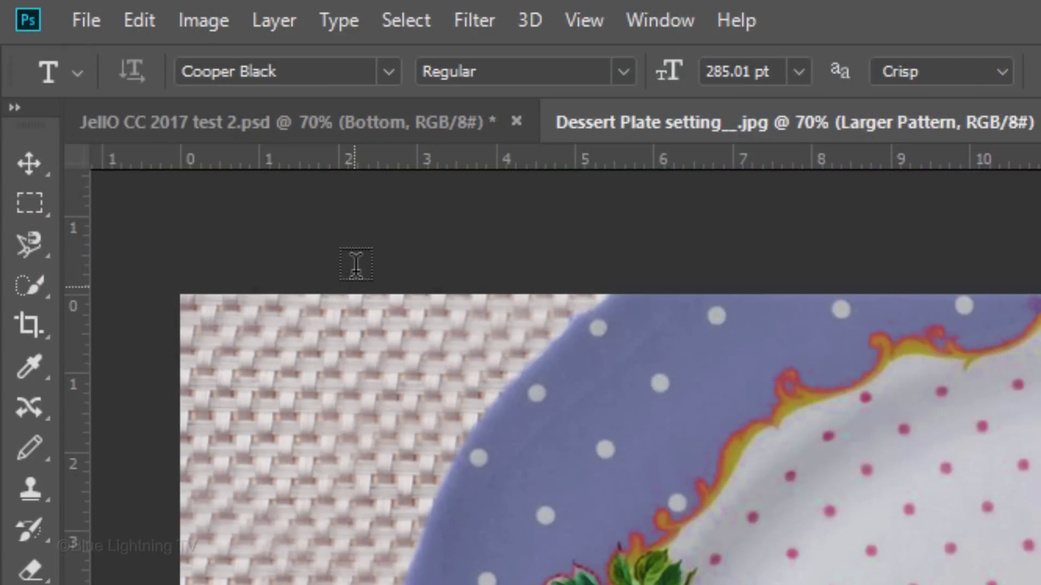
left_click(389, 70)
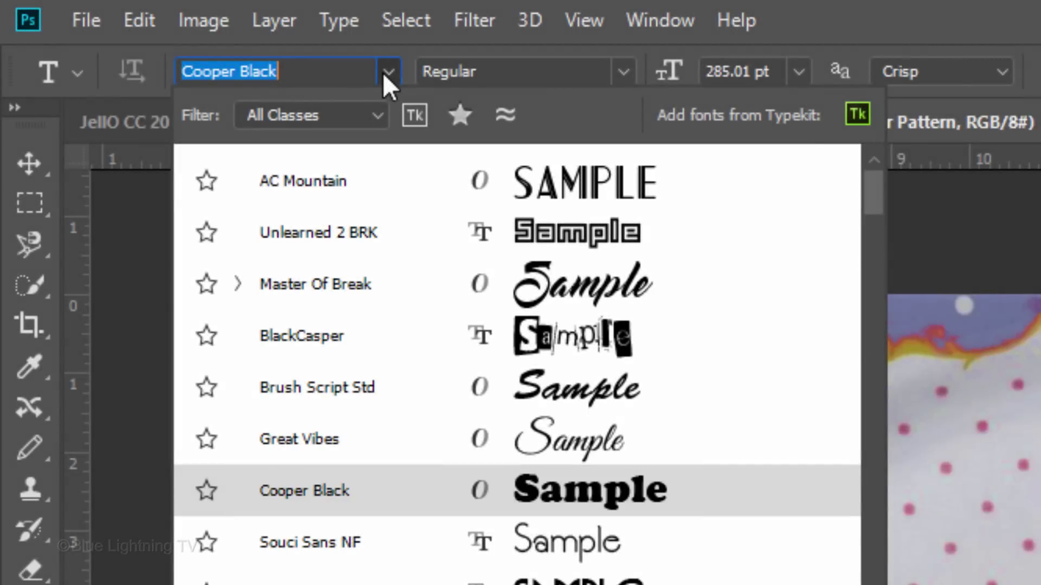
left_click(385, 73)
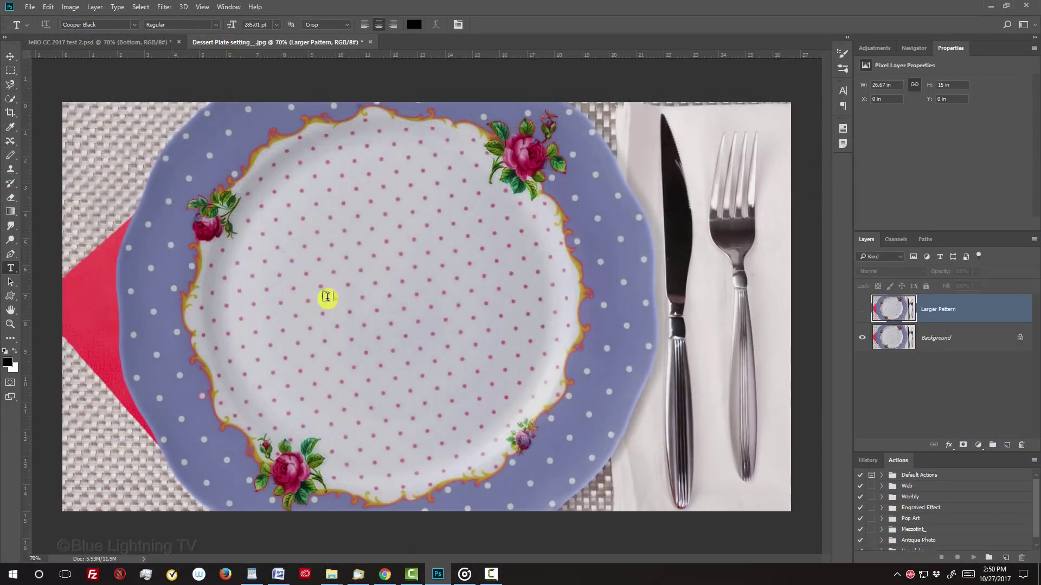
Step: Type 'Jell-O' on the plate, enlarge it to about 317 pt, and move it lower
left_click(390, 327)
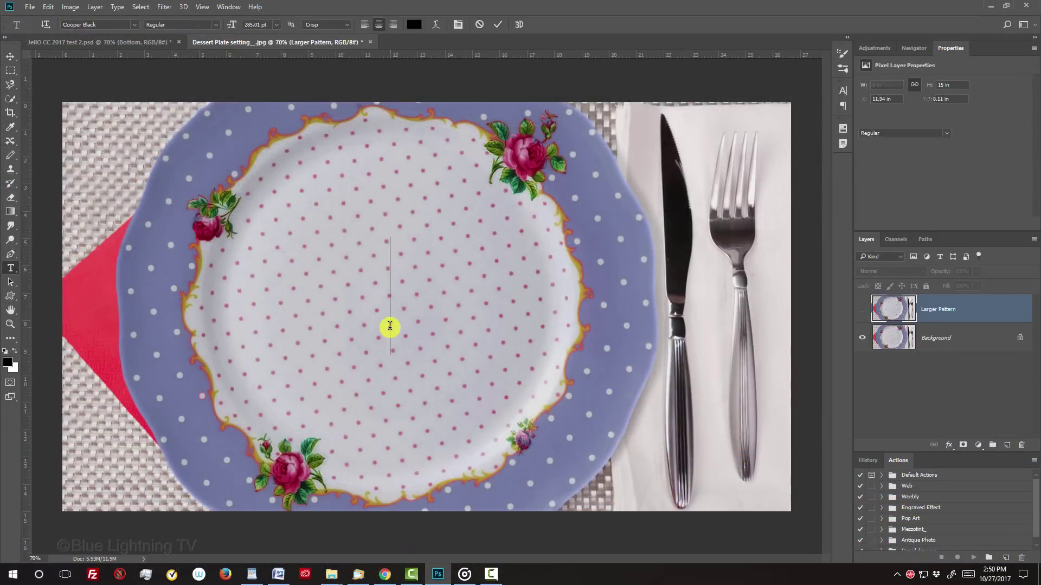
type("Jell")
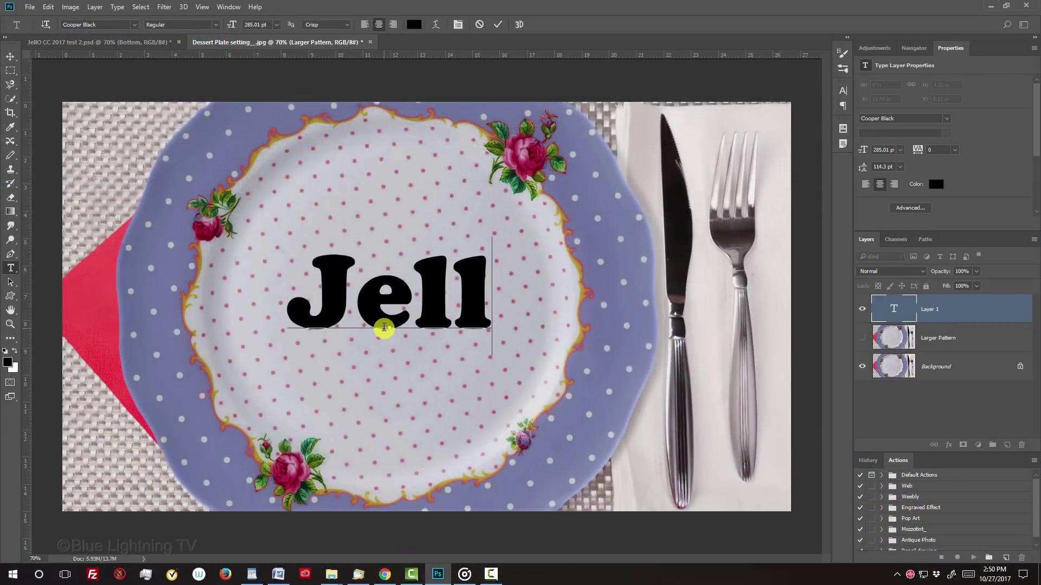
type("-O")
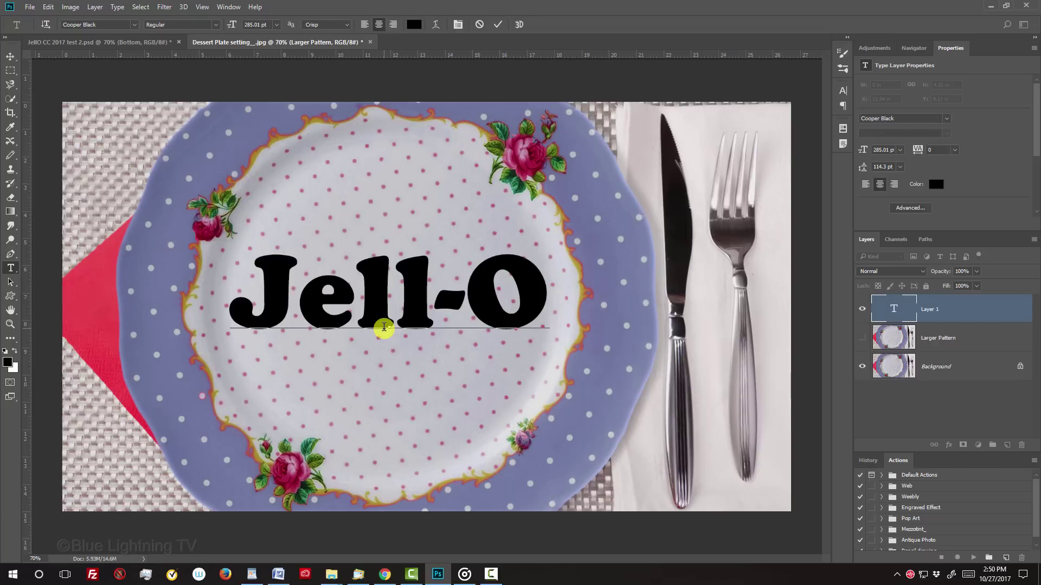
left_click_drag(541, 298, 395, 296)
left_click_drag(272, 285, 232, 283)
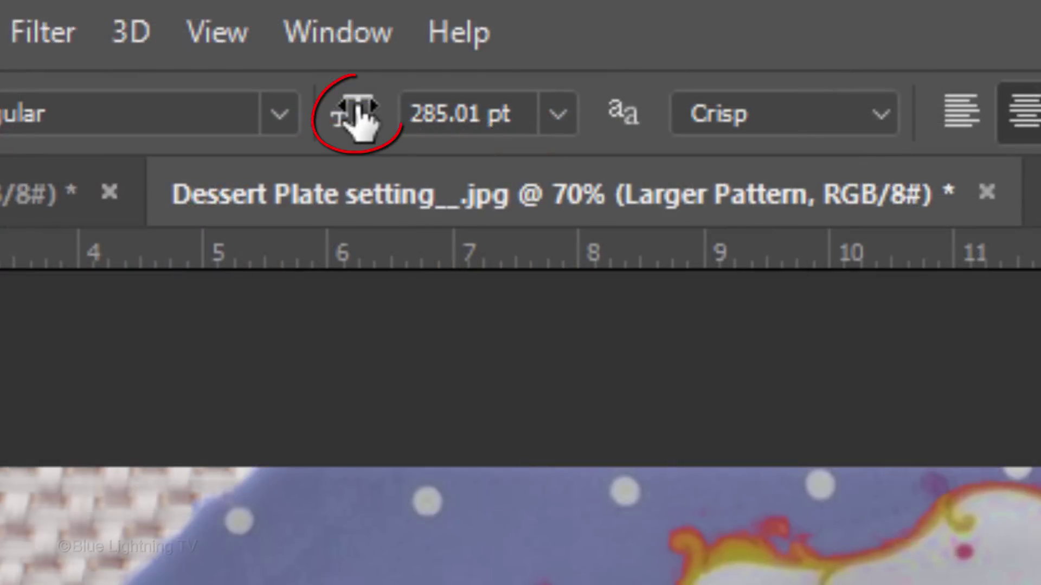
left_click_drag(358, 109, 445, 105)
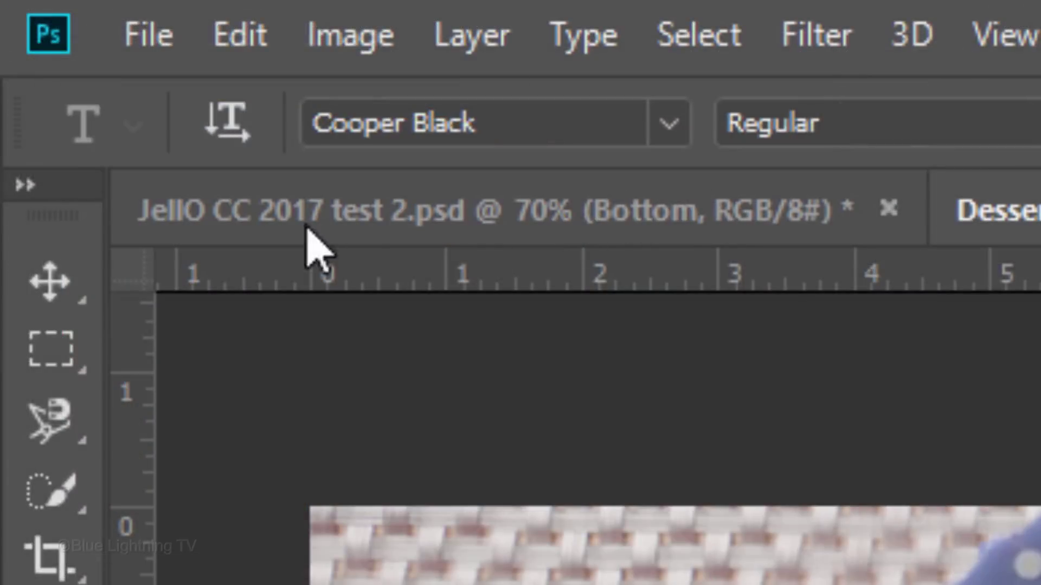
left_click(11, 59)
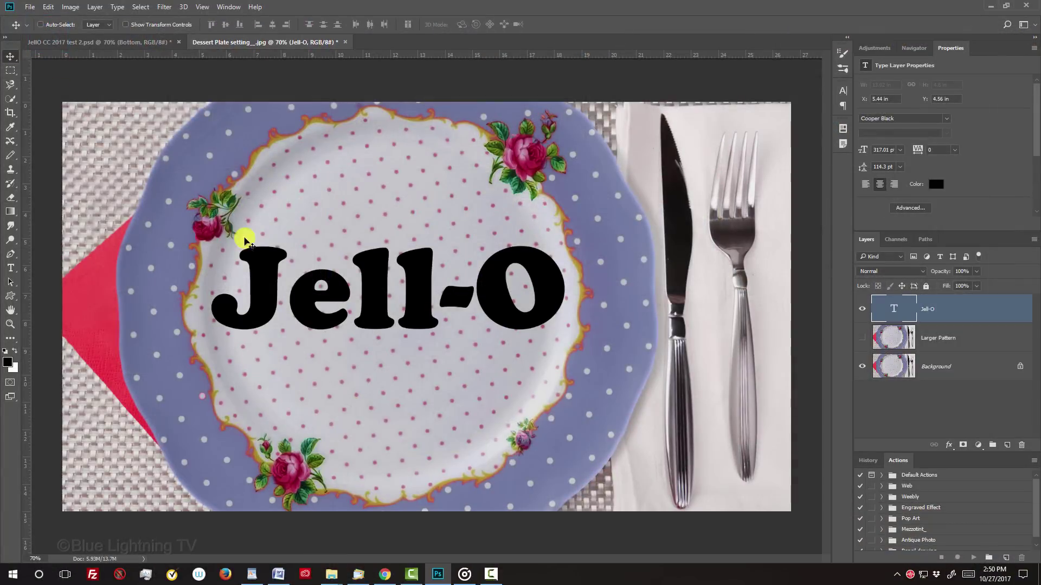
left_click_drag(361, 300, 373, 350)
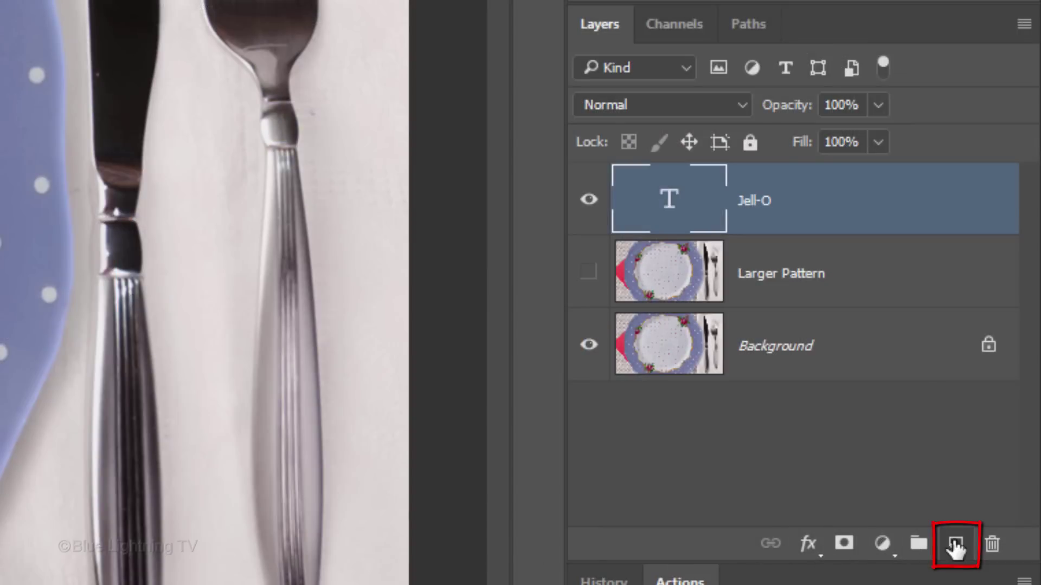
Step: Add empty Layer 1, load the Objects shape set, and pick the crown custom shape
left_click(955, 545)
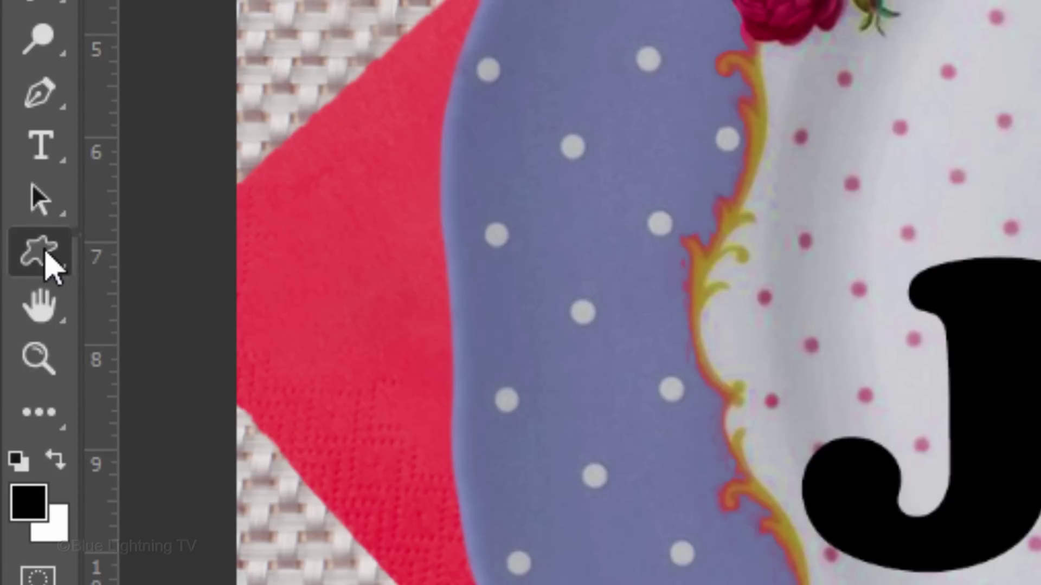
left_click_drag(44, 255, 244, 467)
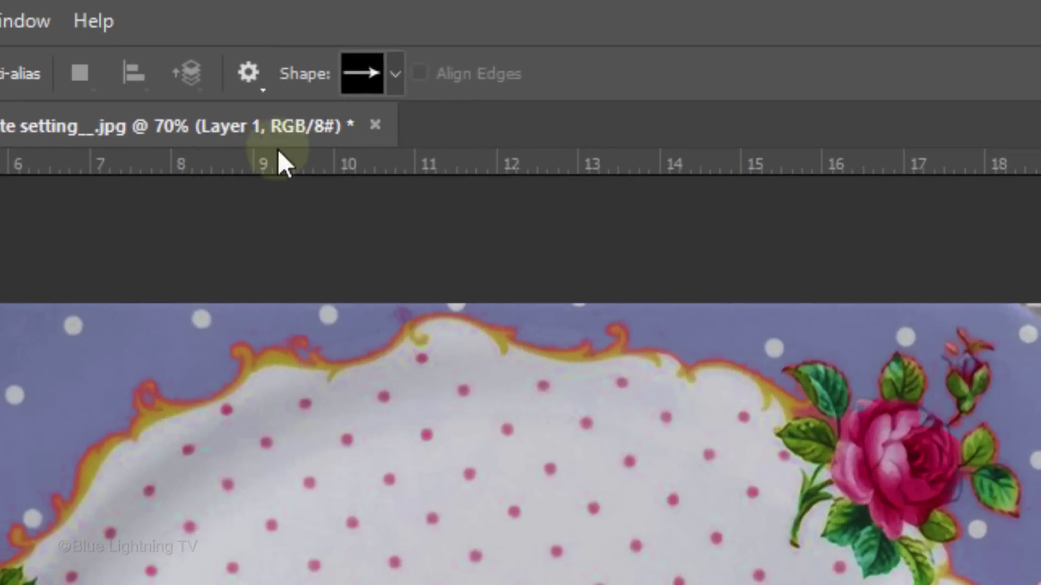
left_click(394, 73)
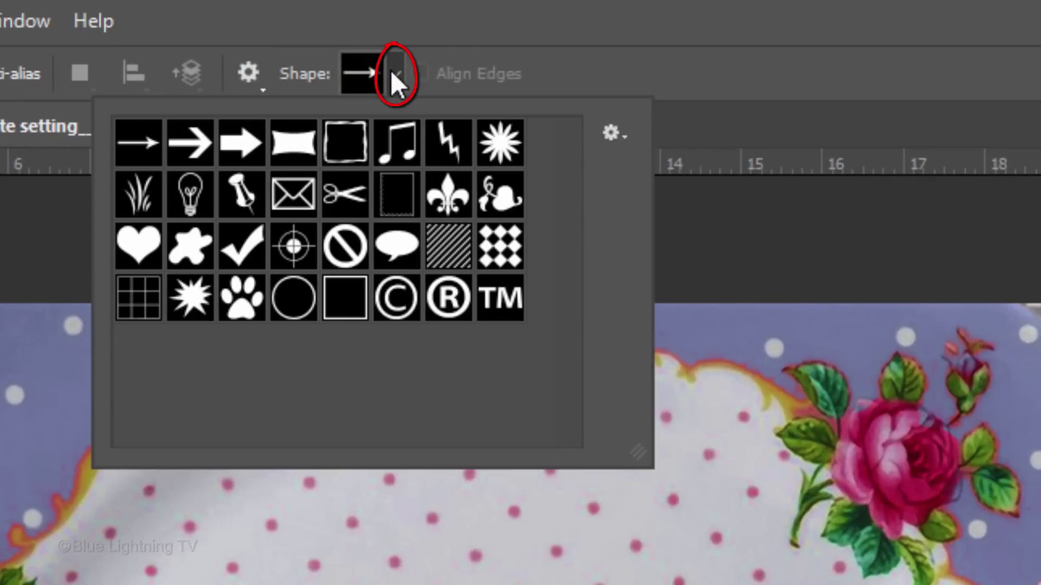
left_click(613, 132)
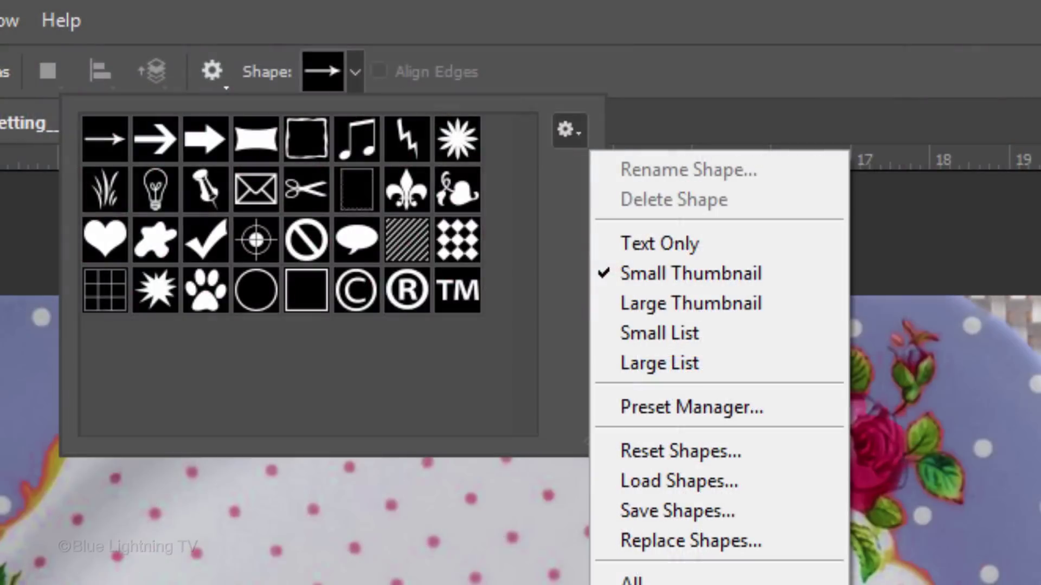
left_click(718, 371)
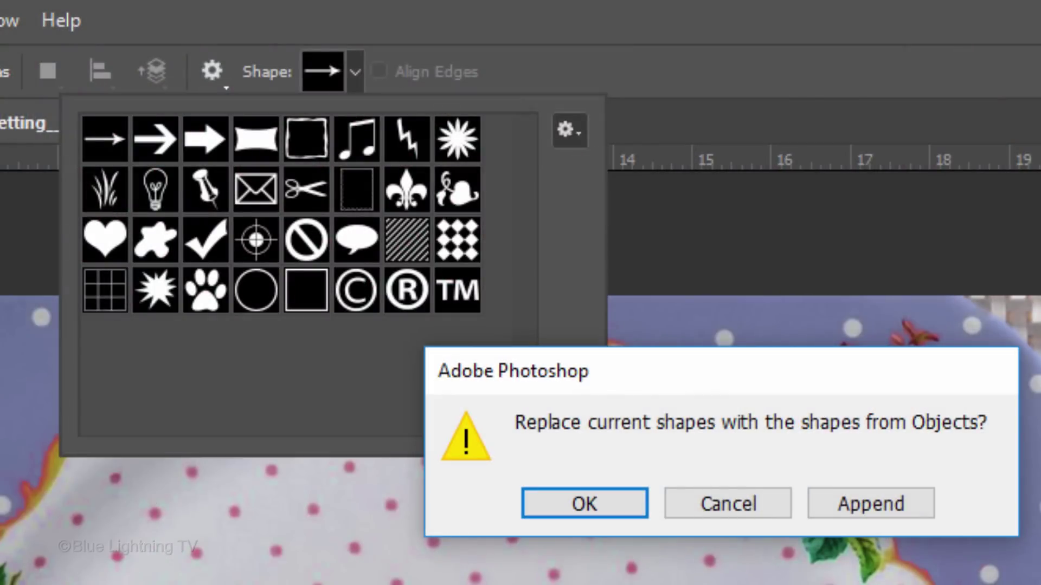
left_click(605, 503)
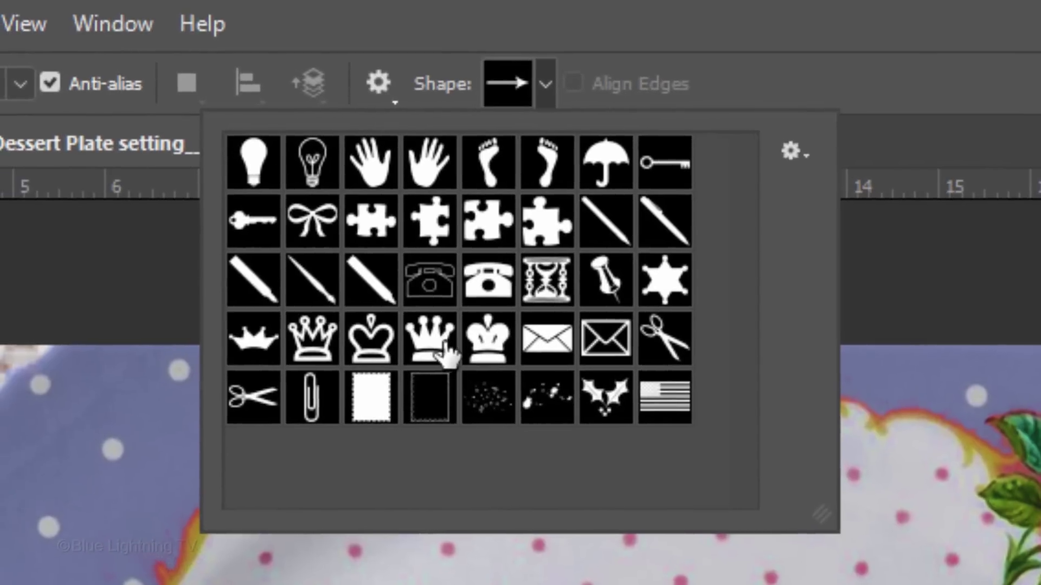
left_click(257, 296)
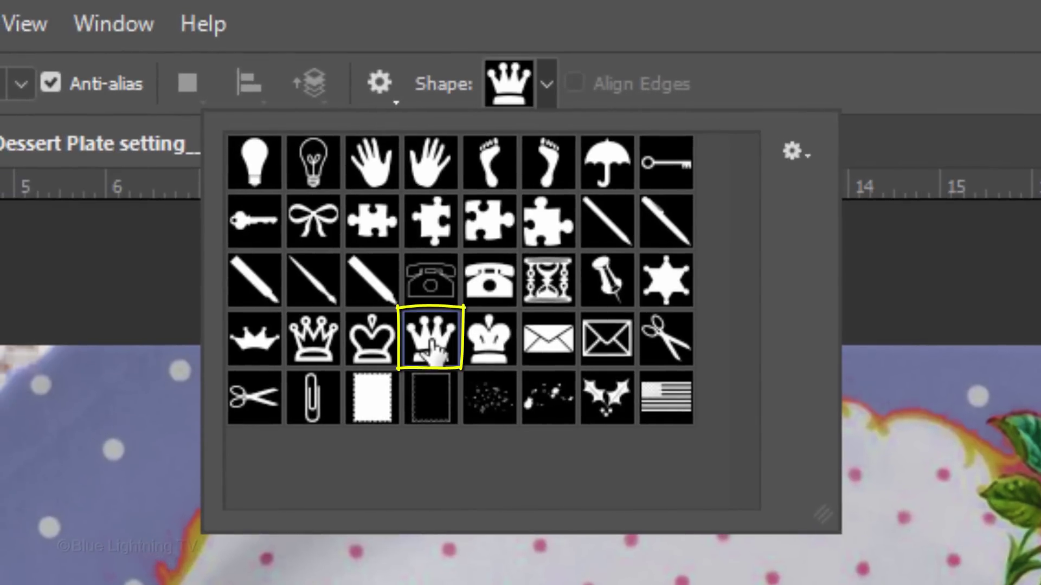
left_click(382, 90)
left_click(385, 94)
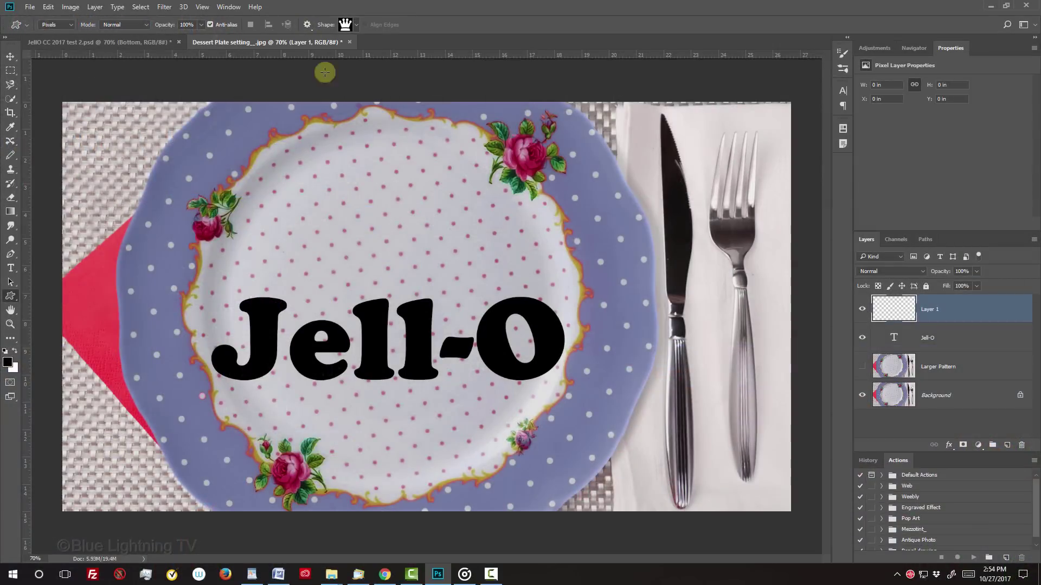
Step: Draw a black crown above the Jell-O text, then shift crown and text down together
left_click_drag(378, 244, 476, 172)
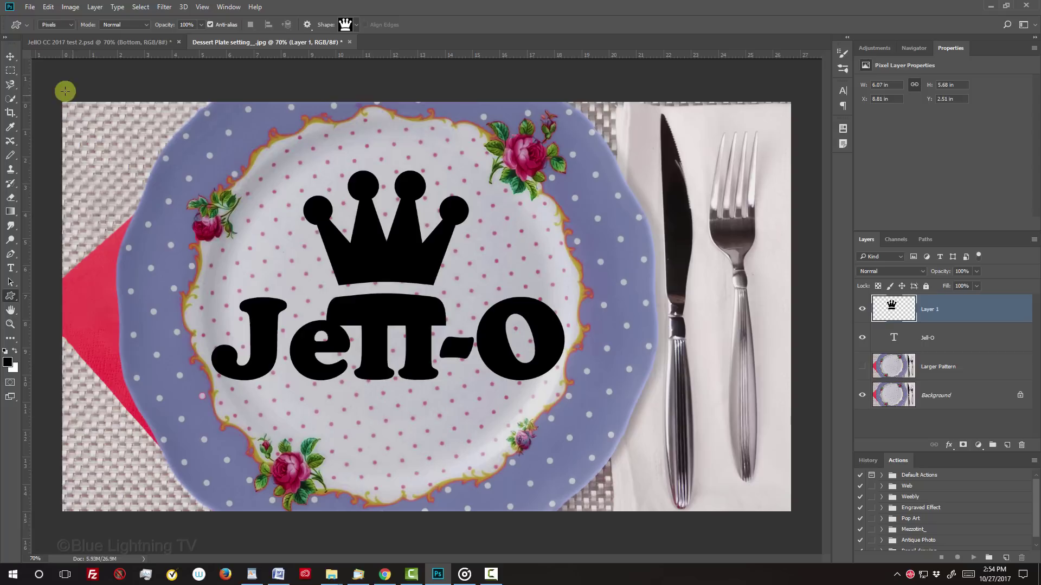
left_click(13, 57)
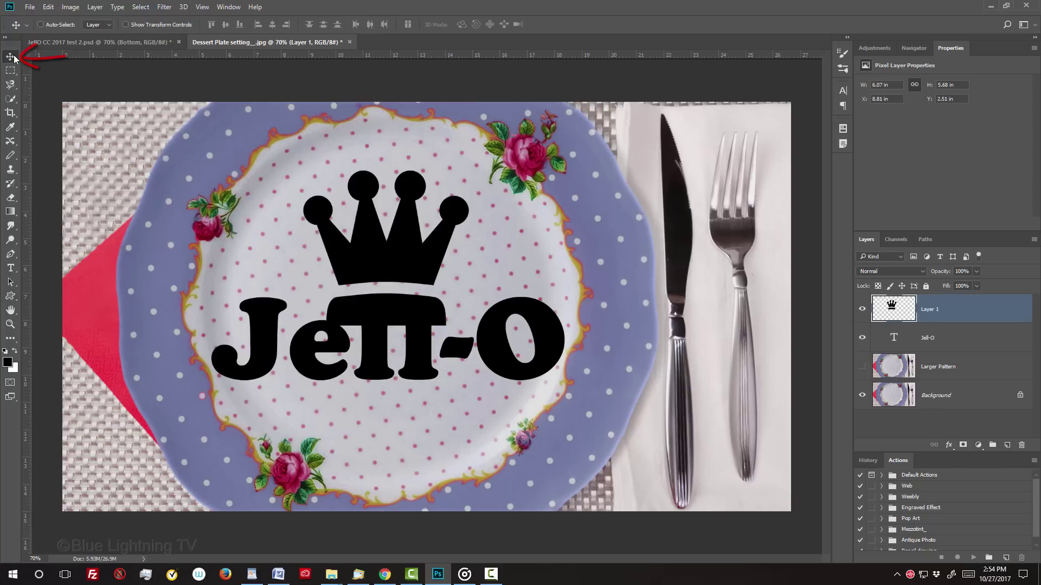
left_click_drag(374, 264, 382, 230)
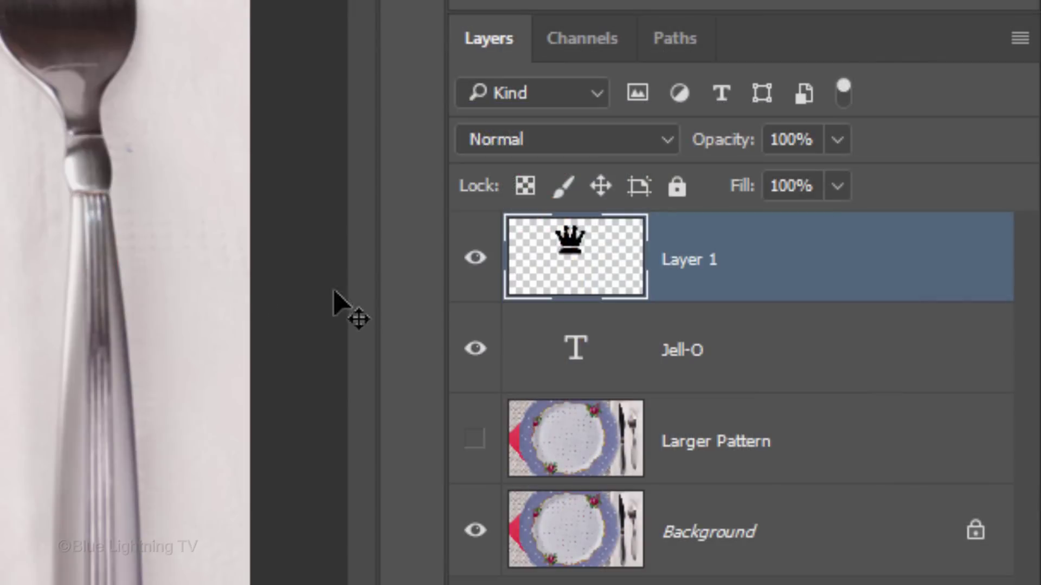
left_click(894, 338, "shift")
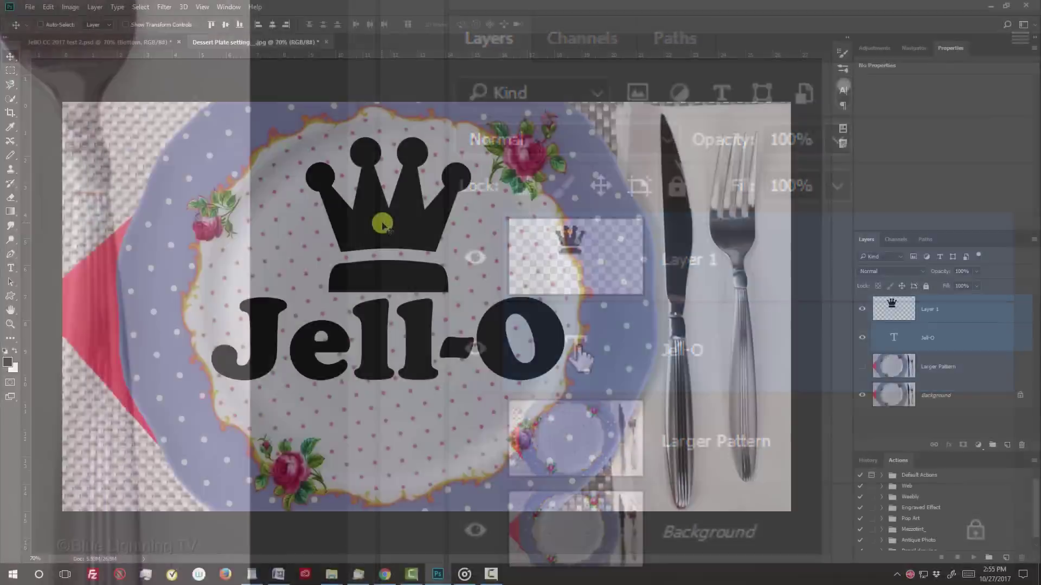
left_click_drag(379, 222, 382, 237)
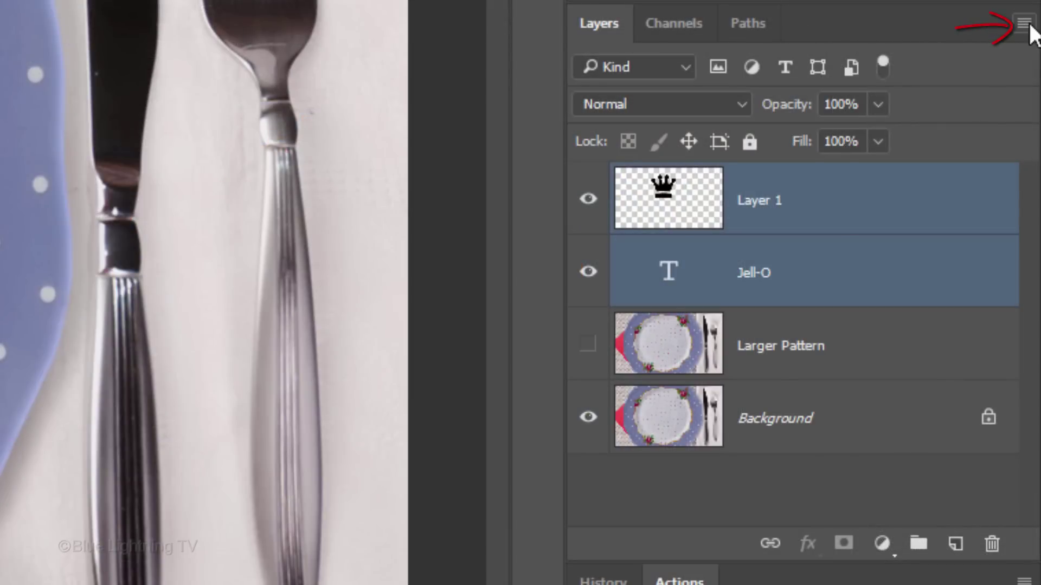
Step: Convert the crown and Jell-O layers into one smart object with Fill at 0%
left_click(1024, 24)
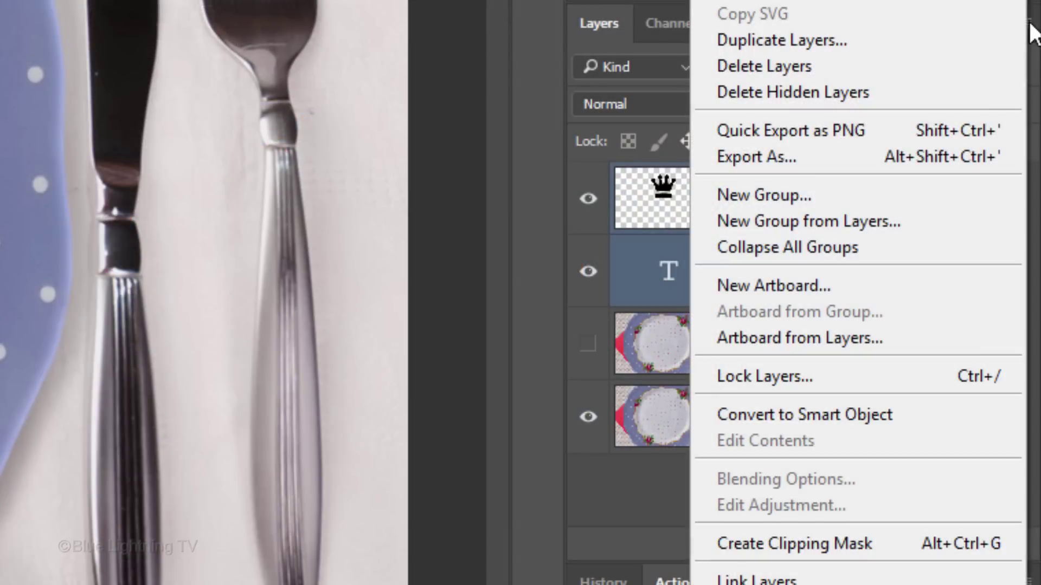
left_click(806, 421)
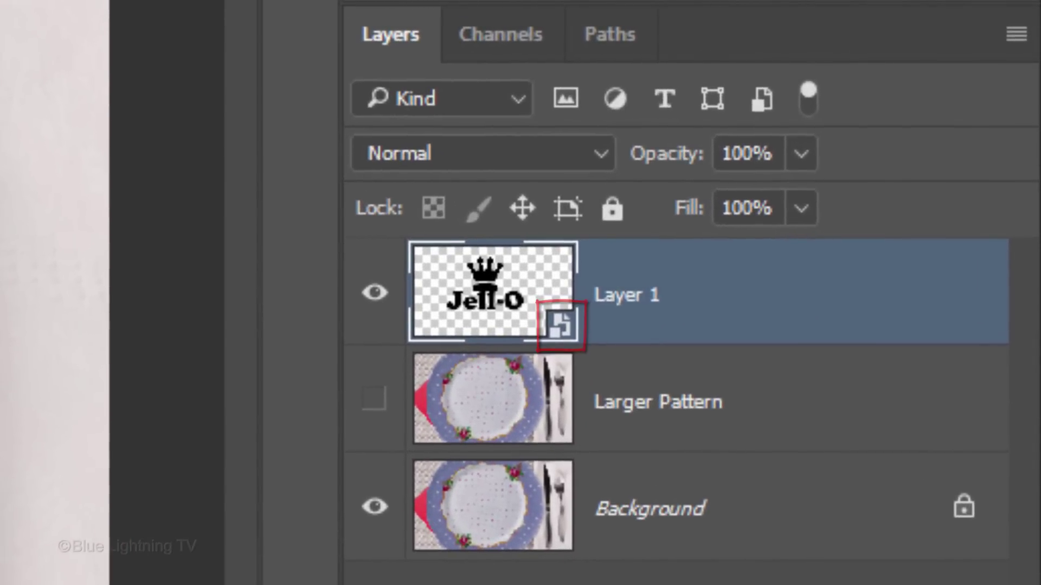
mouse_move(803, 209)
left_mouse_down()
mouse_move(734, 272)
mouse_move(553, 274)
left_mouse_up()
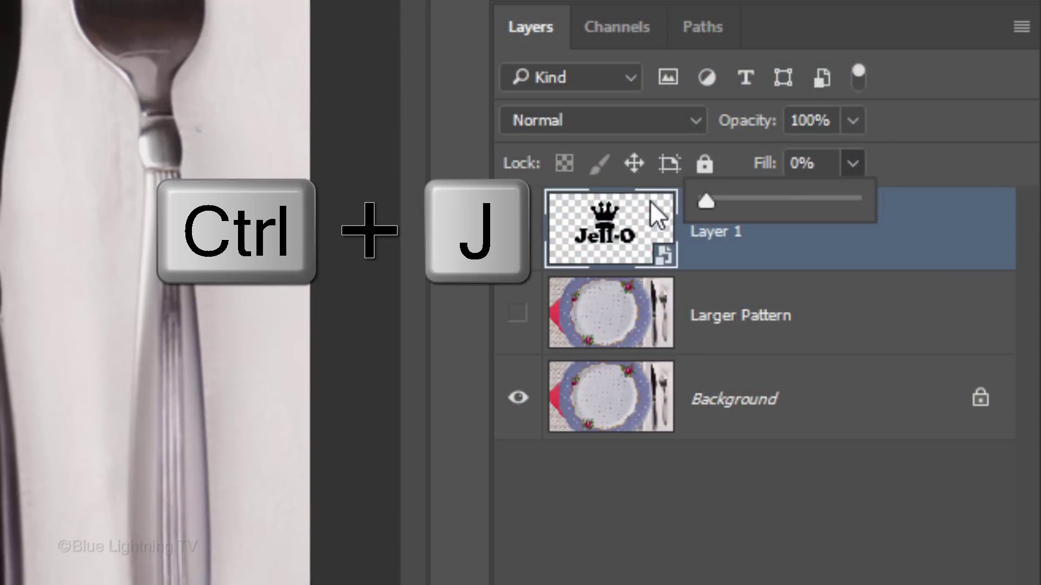
Step: Duplicate the Jell-O smart object and name the top copy 'Highlight 2'
key("ctrl+j")
key("ctrl+j")
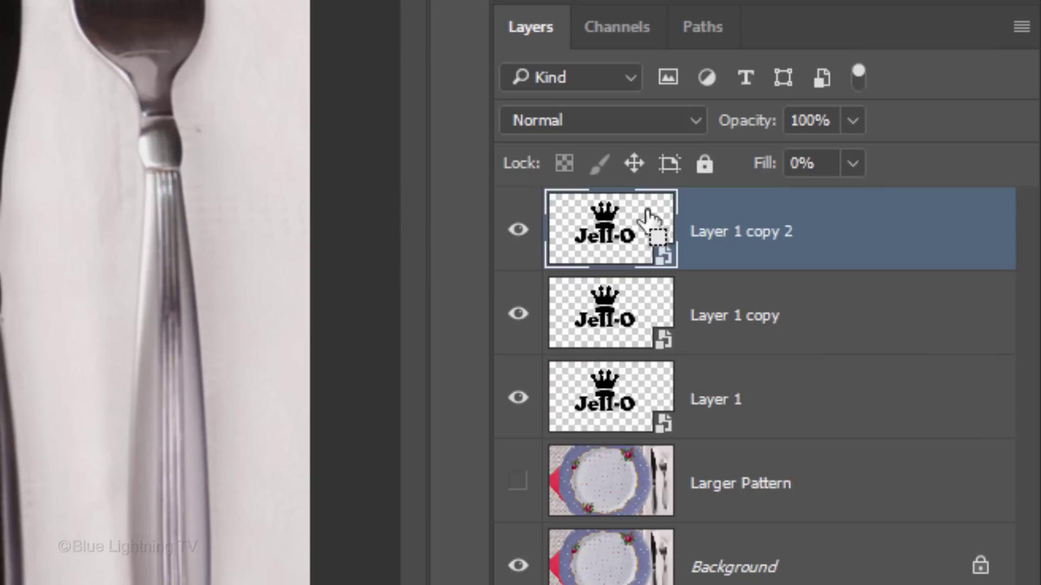
key("ctrl+j")
double_click(742, 228)
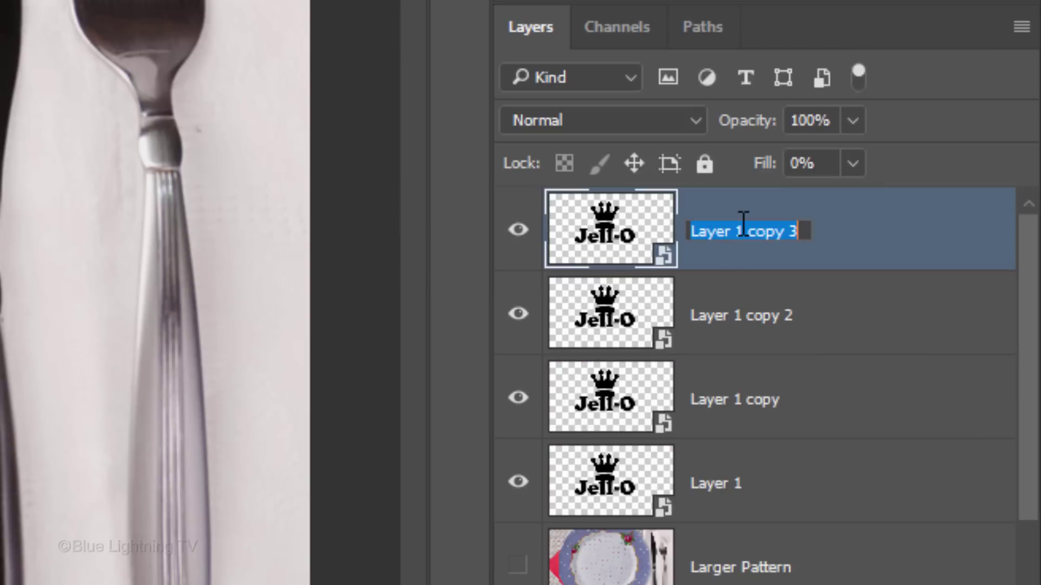
type("Highlight 2")
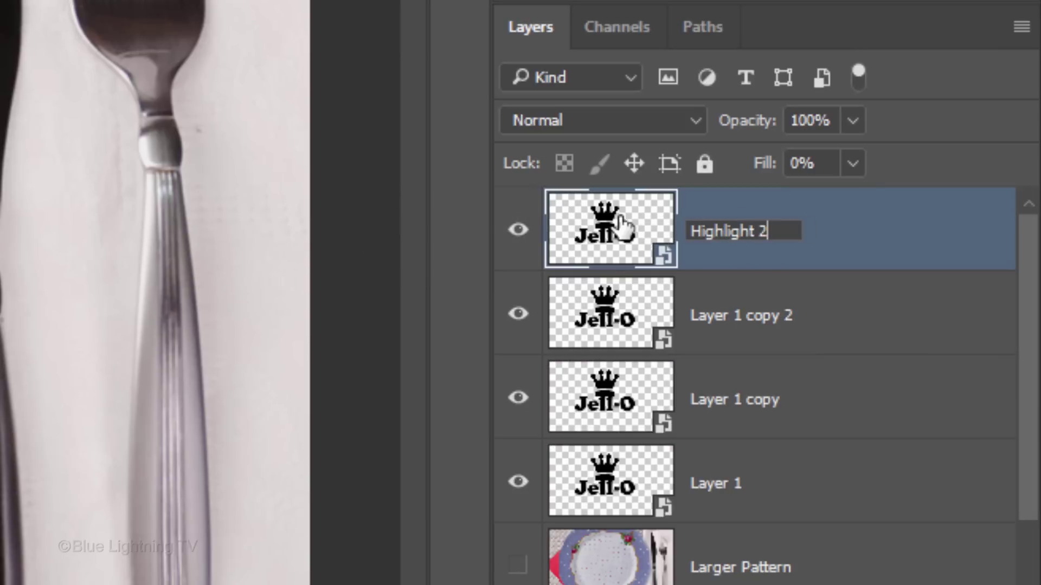
key("Return")
Step: Rename the remaining layers 'Highlight 1', 'Text' and 'Bottom'
double_click(743, 316)
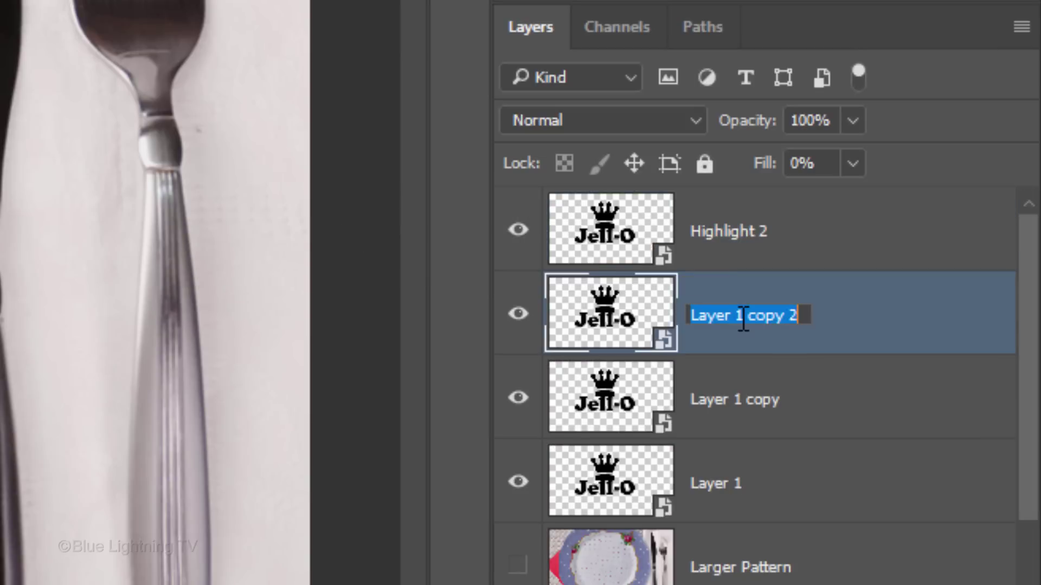
type("Highlight 1")
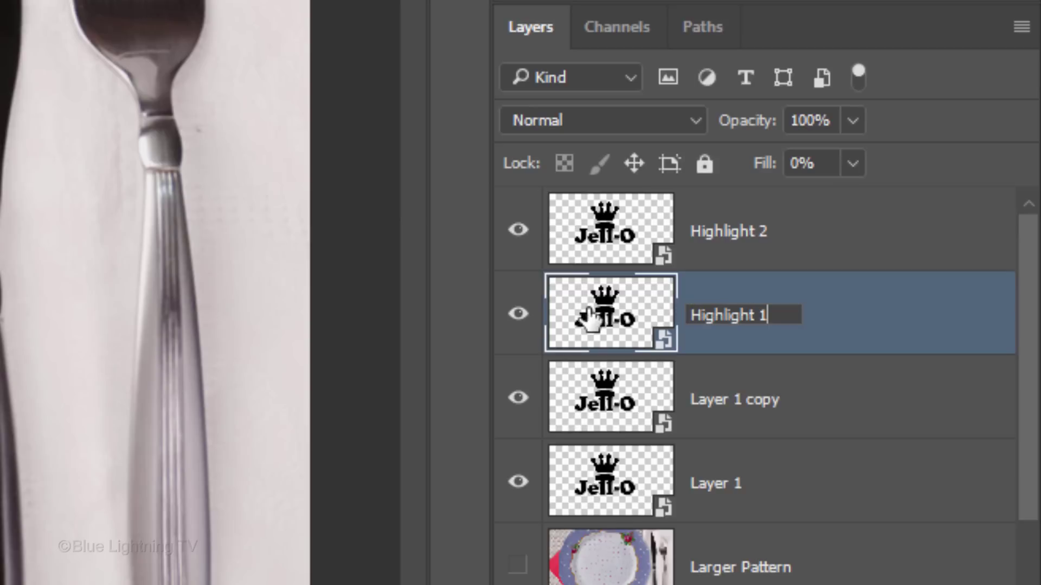
key("Return")
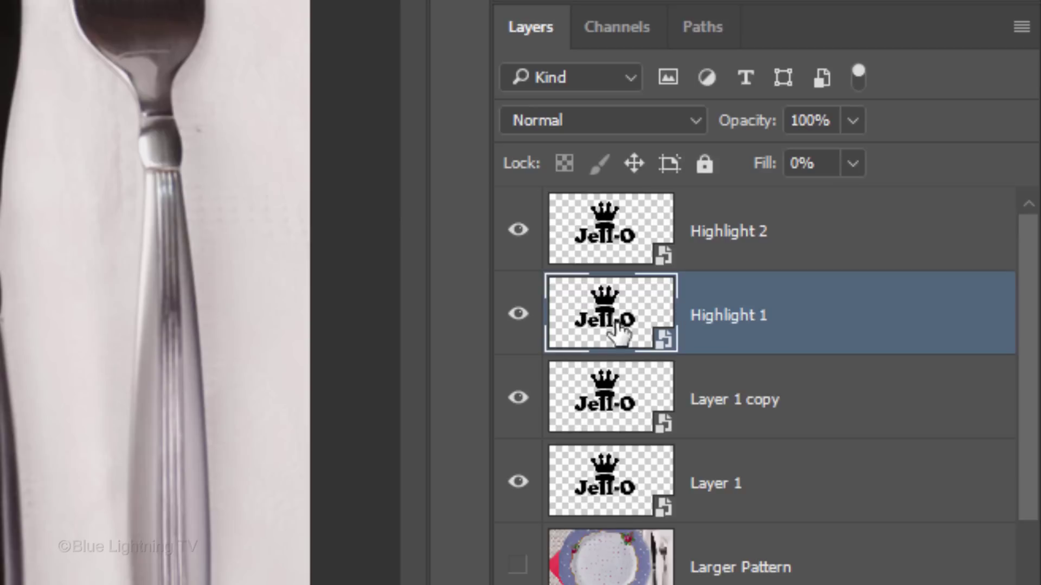
double_click(738, 401)
type("Text")
key("Return")
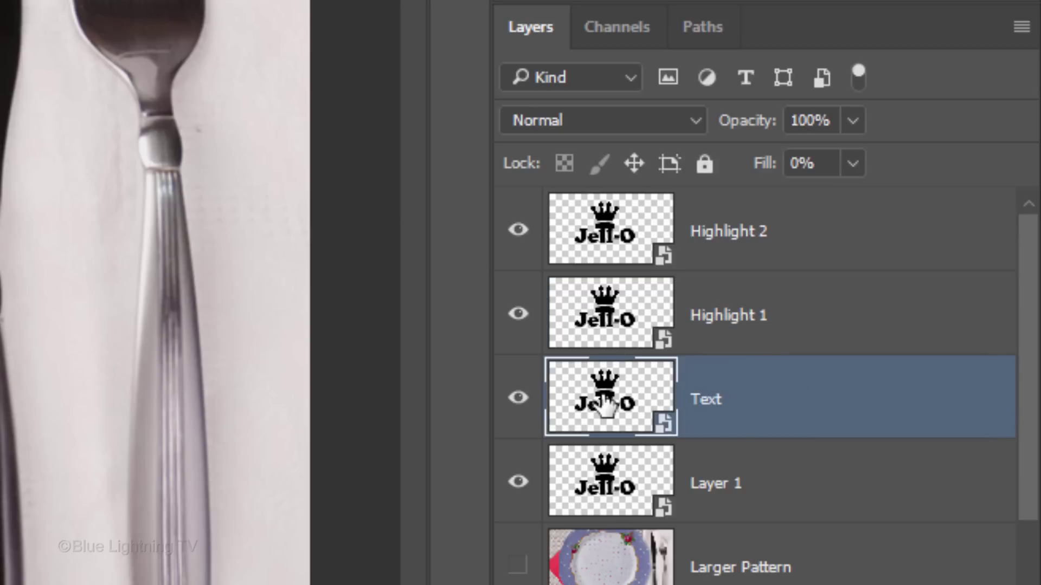
double_click(724, 487)
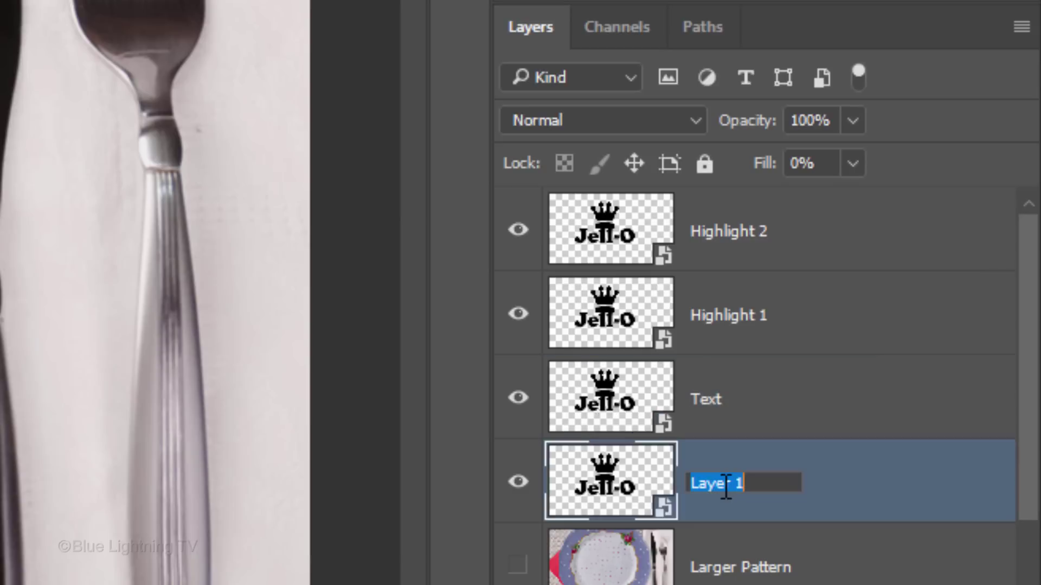
type("Bottom")
key("Return")
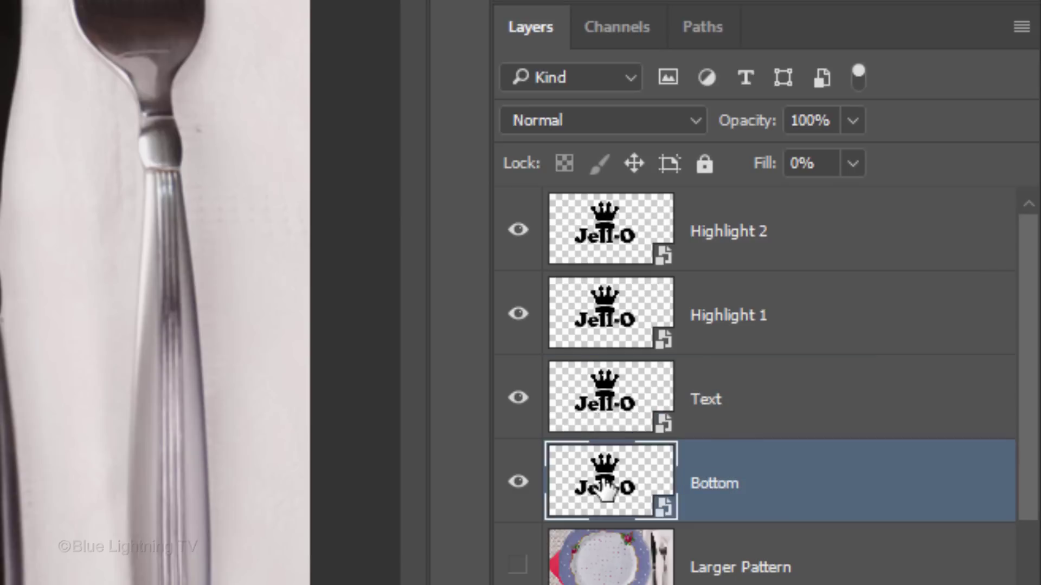
Step: Give the Text layer Bevel & Emboss: depth 303%, size 16 px, angle 117°, altitude 69°, Ring gloss contour
left_click(610, 409)
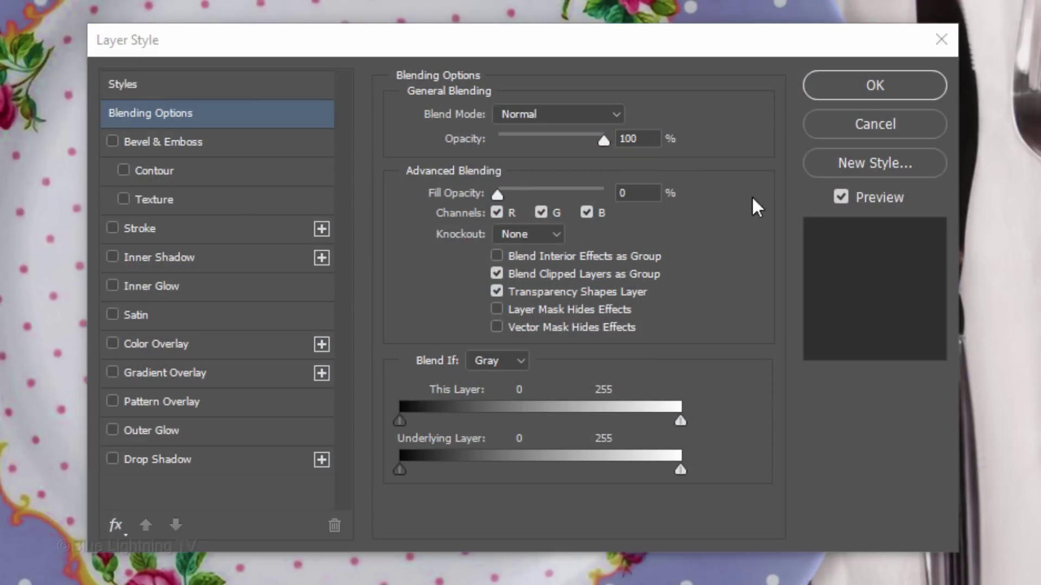
left_click(164, 141)
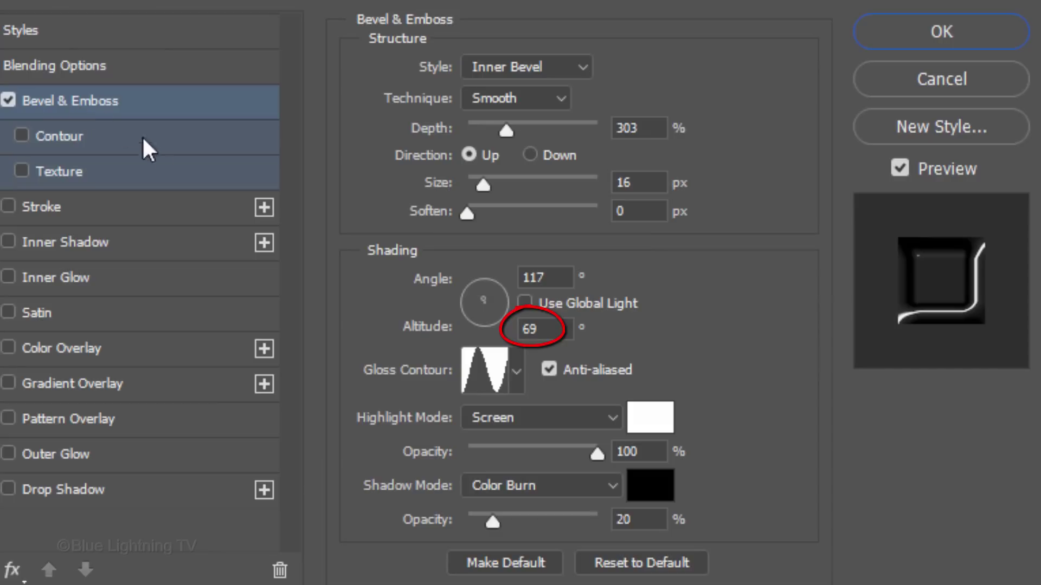
left_click(518, 379)
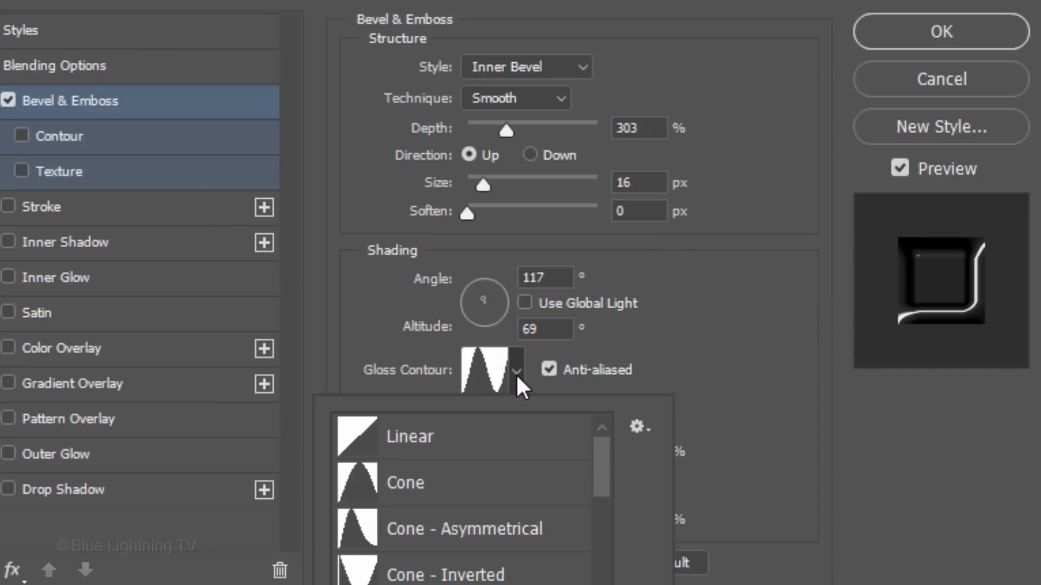
left_click(639, 428)
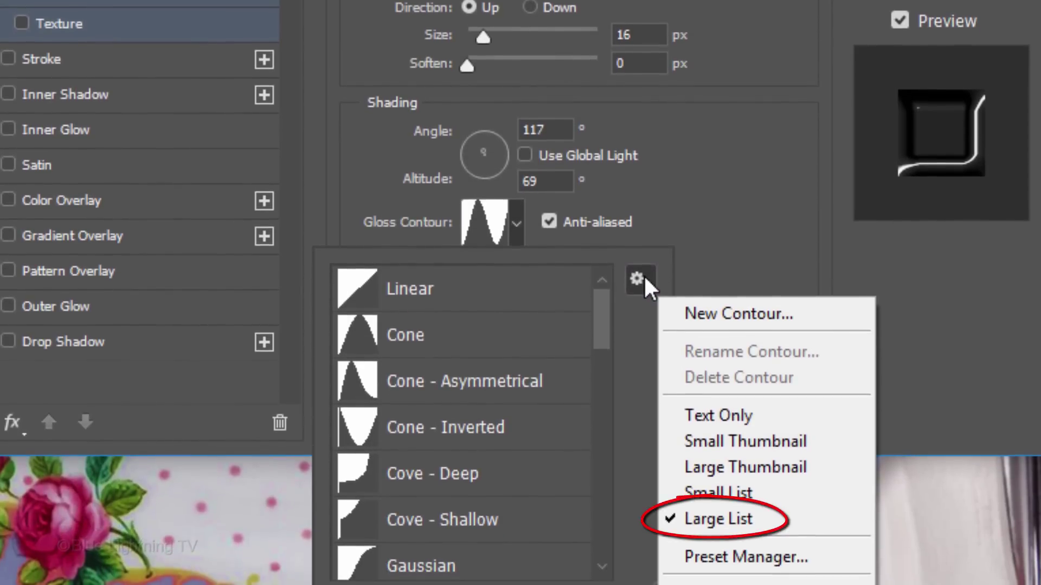
left_click(645, 284)
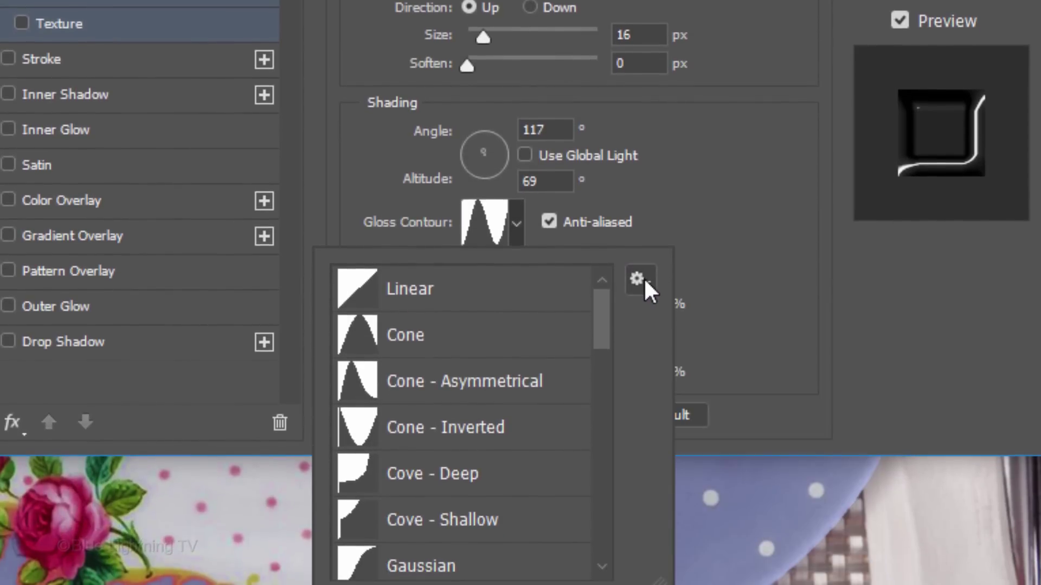
left_click_drag(607, 325, 584, 431)
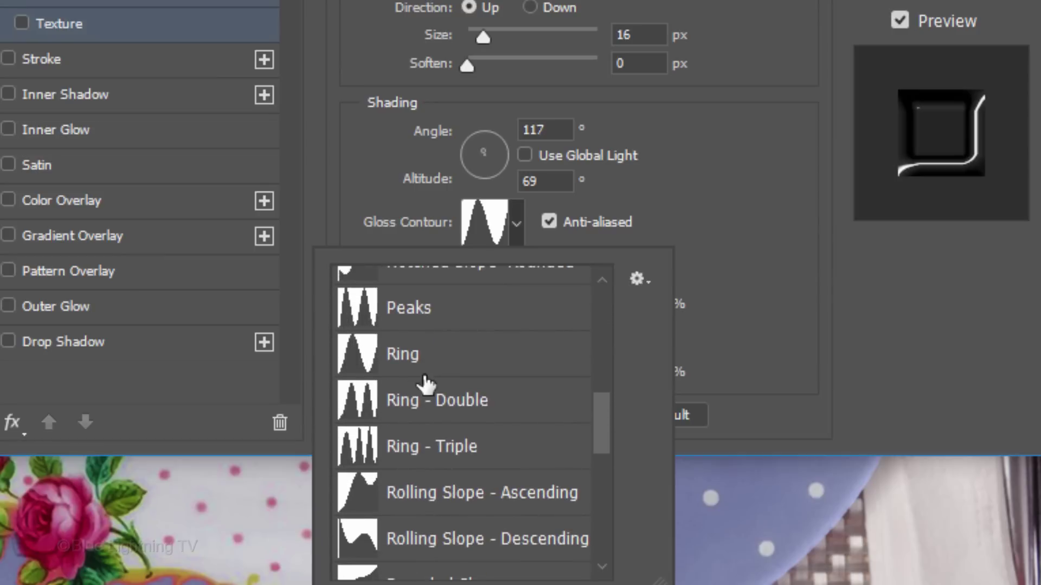
left_click(362, 361)
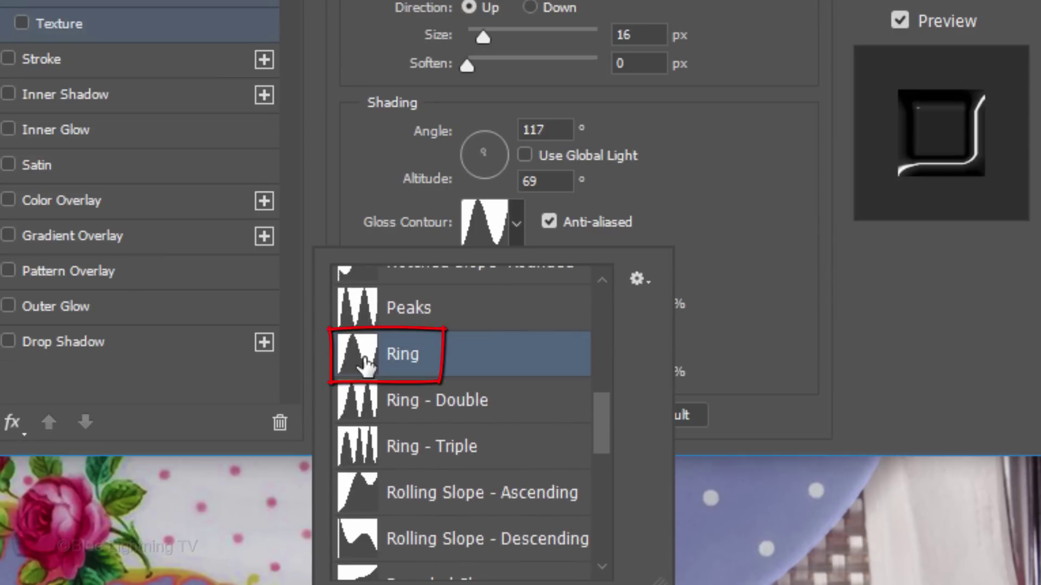
left_click(765, 248)
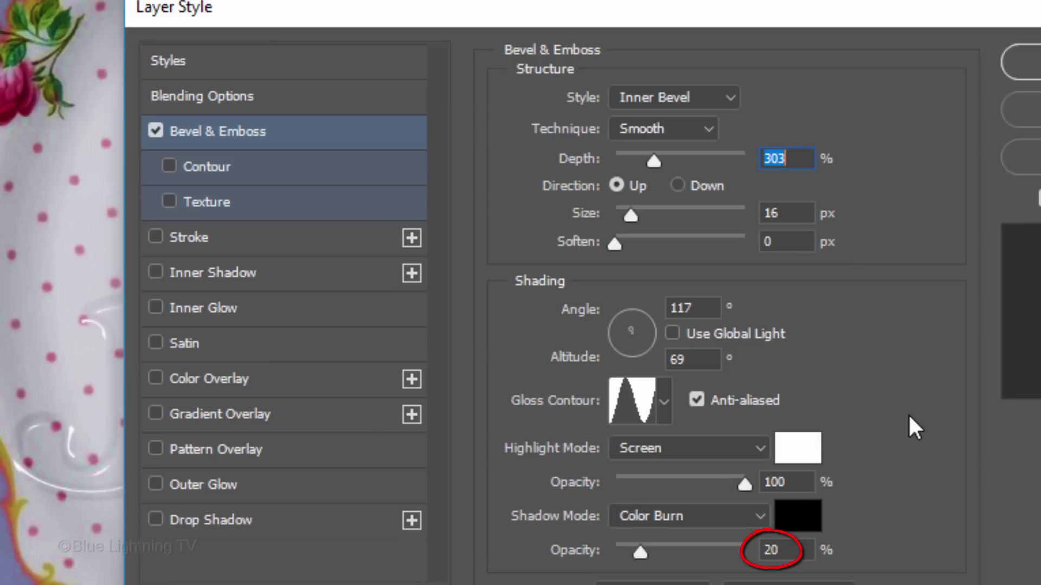
Step: Add a bevel contour with its start raised to 85% and enable a white Color Dodge inner glow
left_click(244, 170)
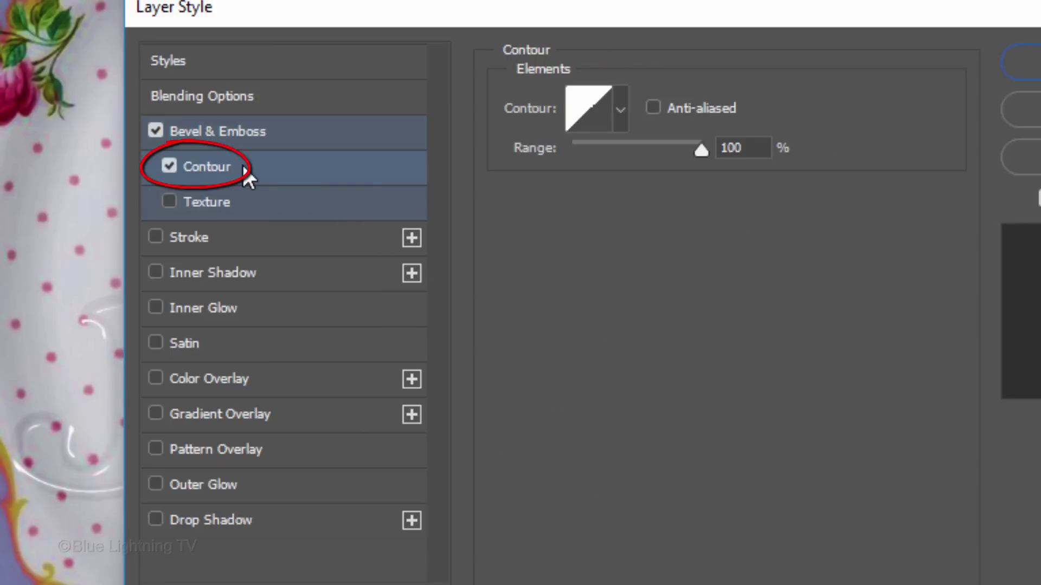
left_click(590, 112)
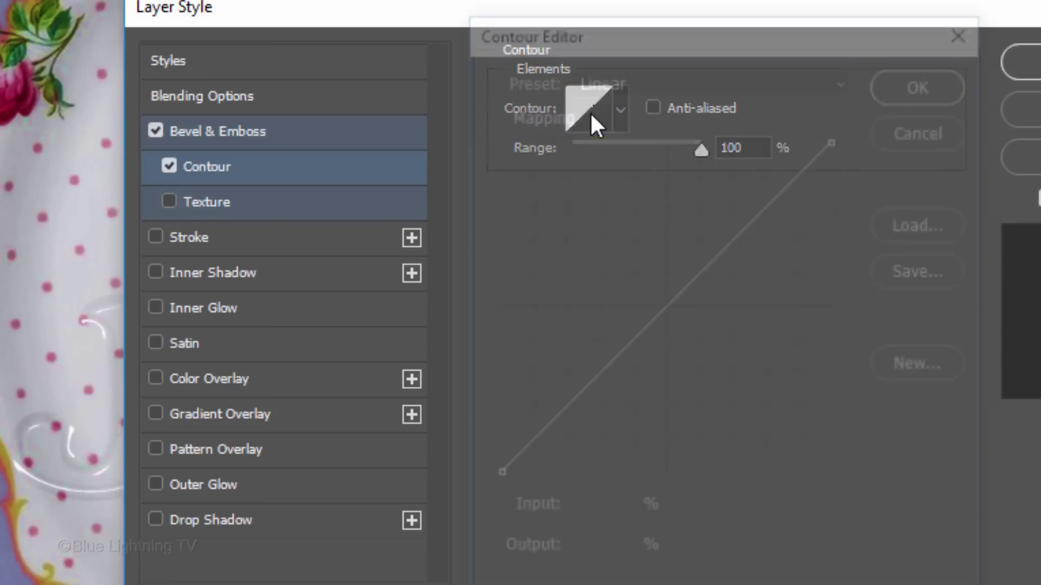
left_click(495, 479)
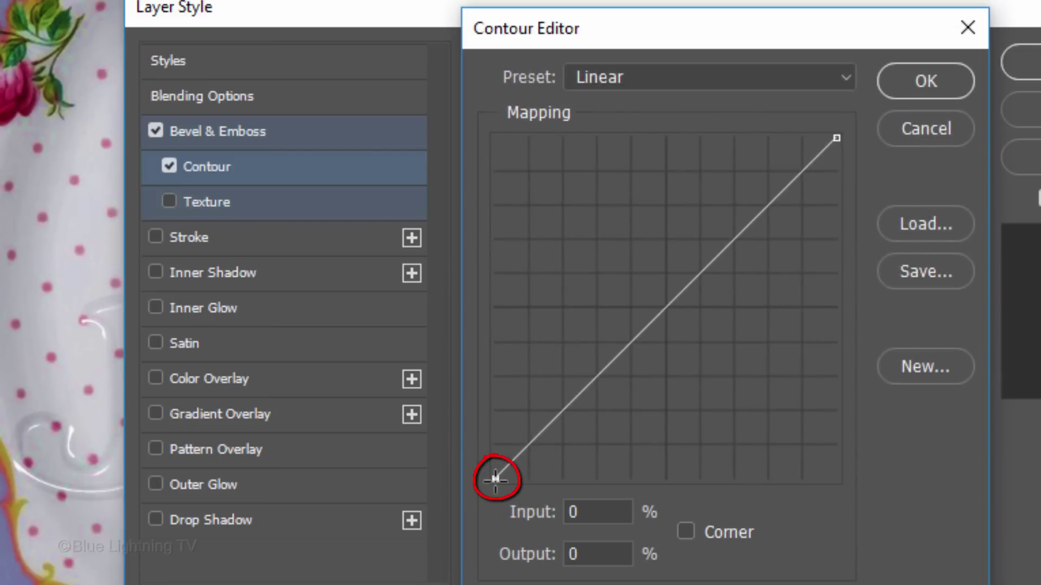
left_click_drag(495, 479, 497, 189)
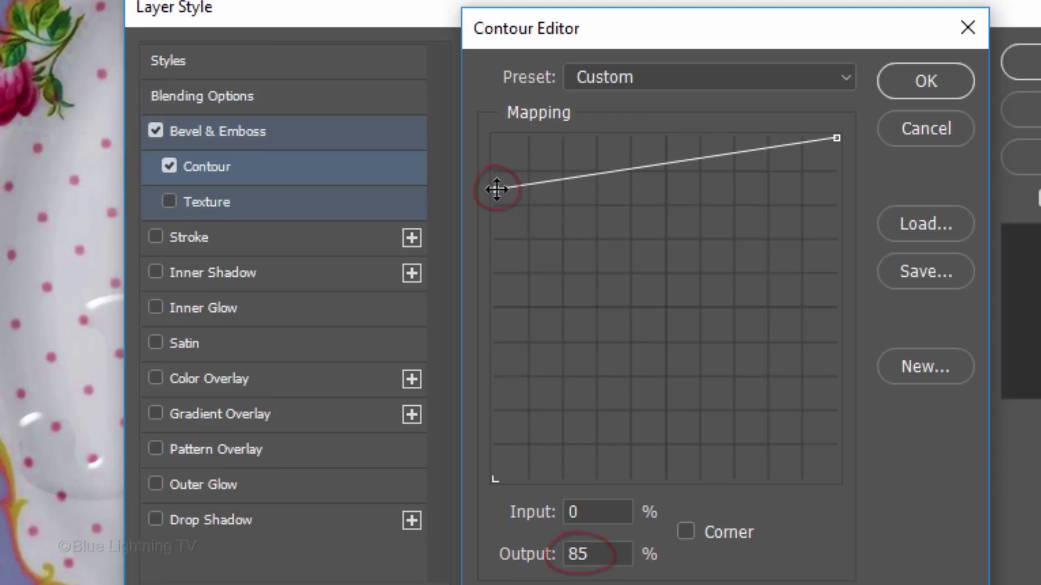
left_click(921, 82)
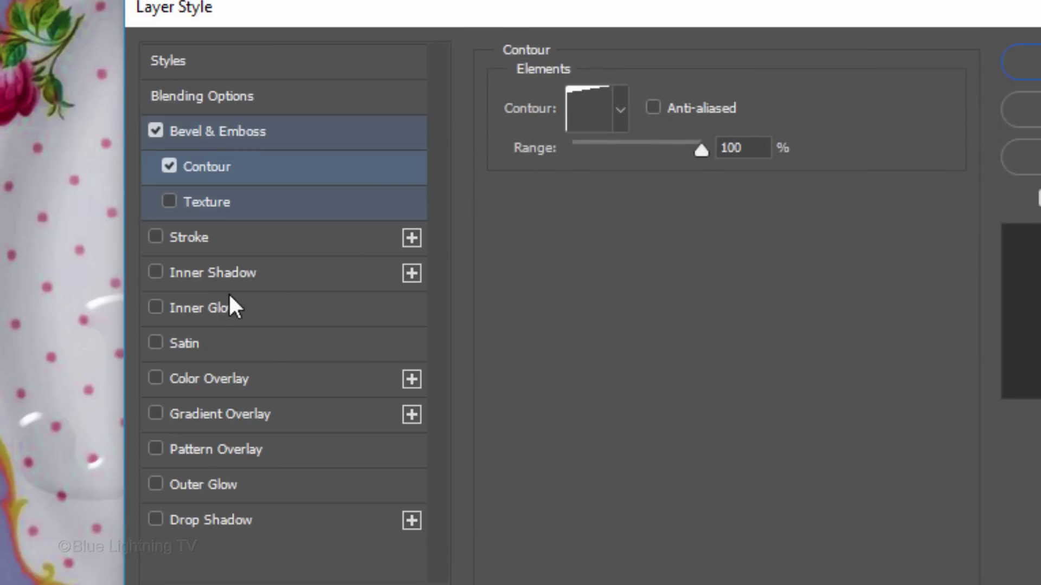
left_click(213, 311)
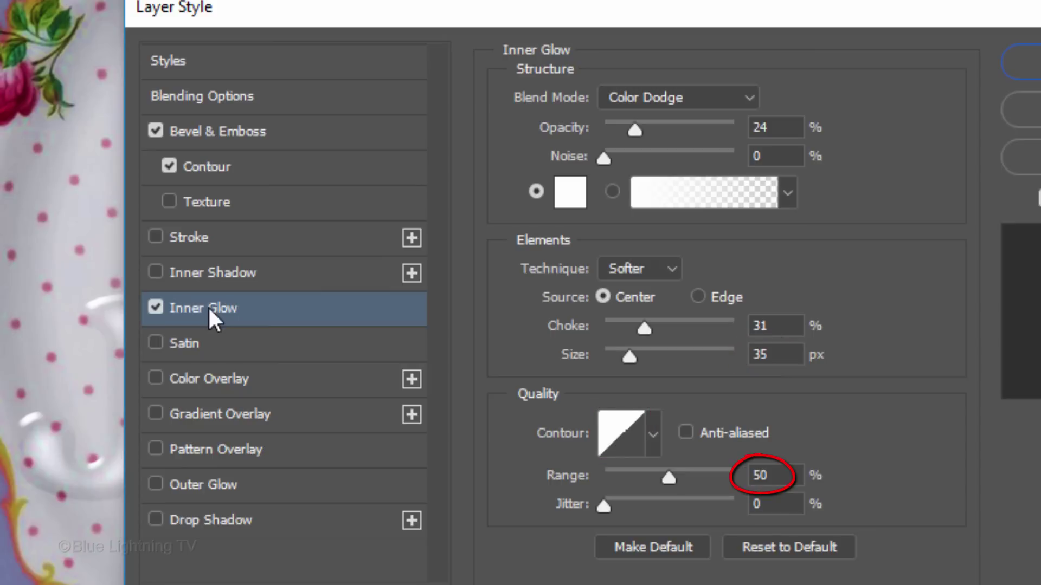
Step: Add a red FF0006 Darken color overlay and a white Overlay outer glow at 30%, 24 px
left_click(205, 380)
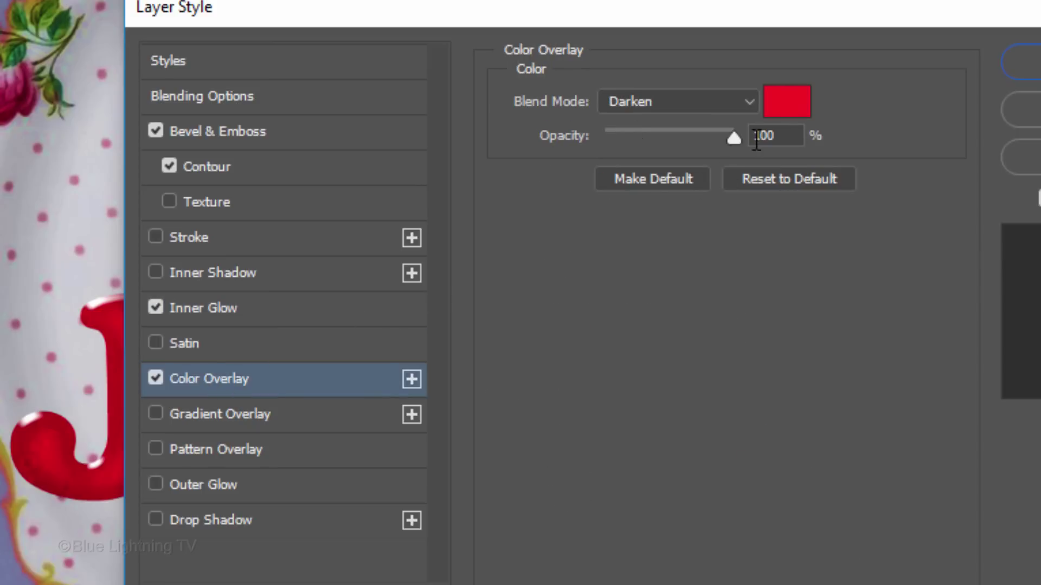
left_click(782, 114)
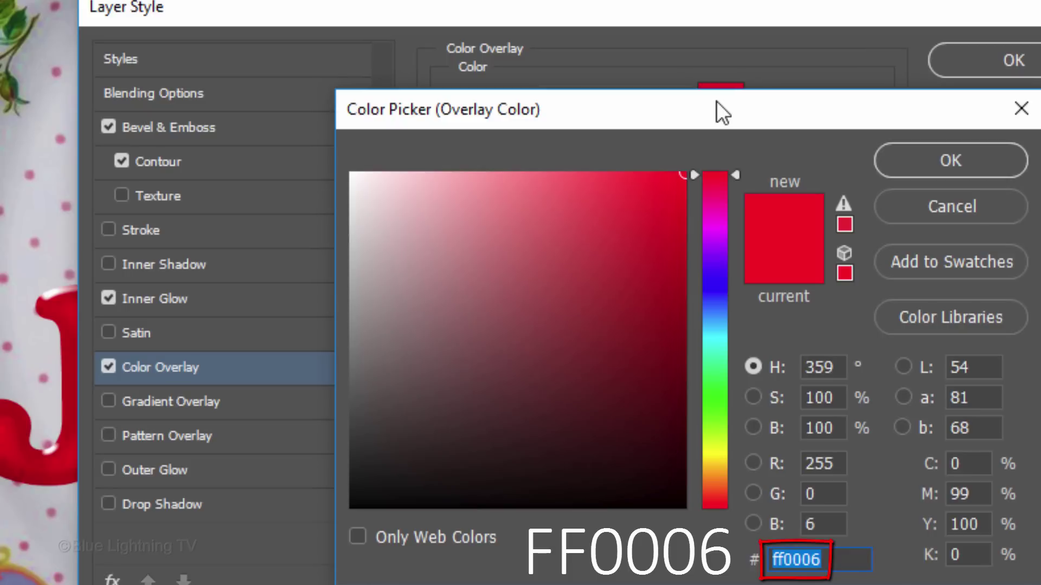
left_click(958, 162)
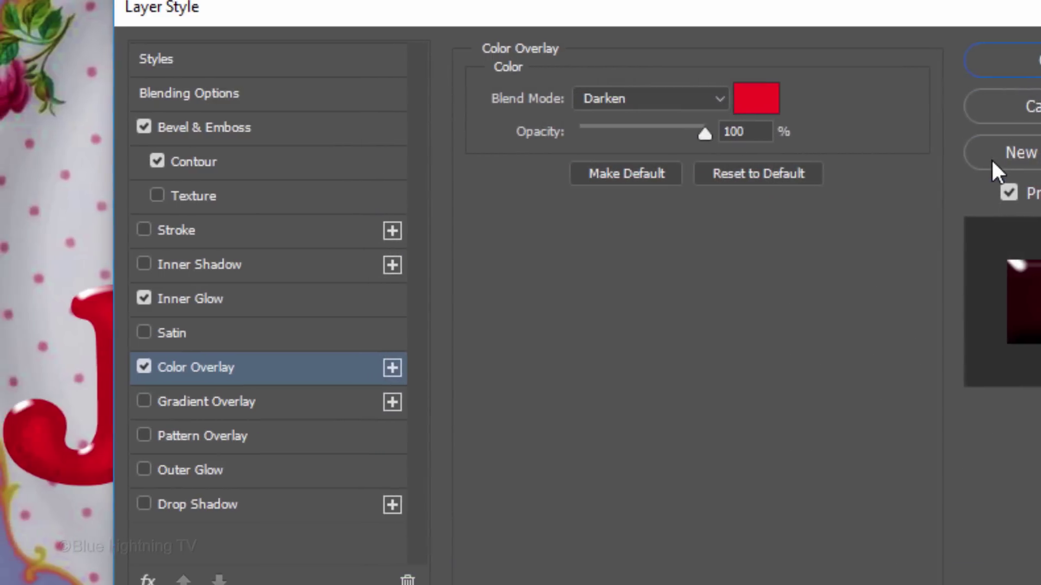
left_click(204, 477)
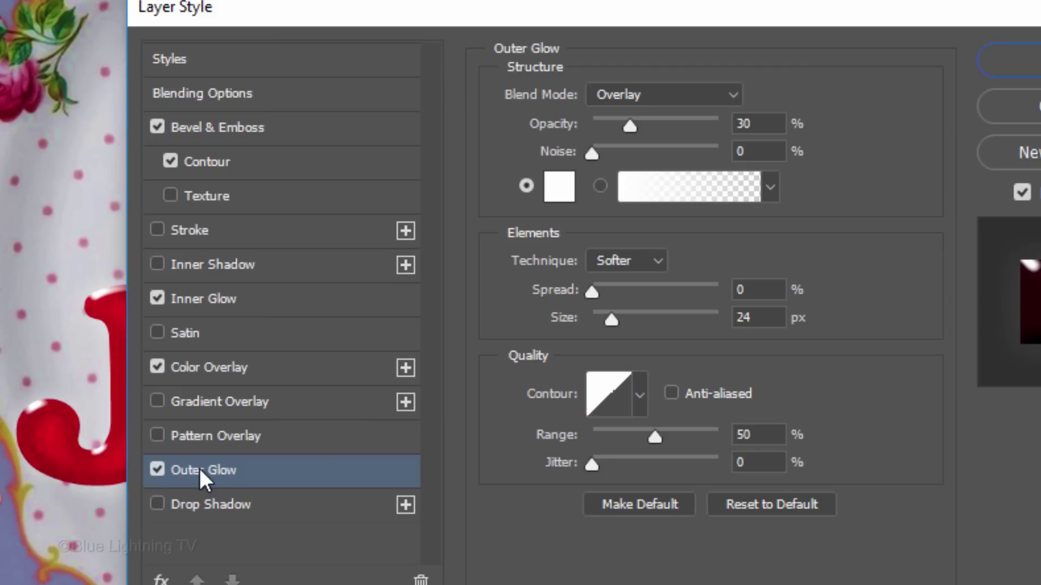
Step: Give the Jell-O text a Multiply drop shadow in 800000 with 6 px distance, 17% spread and 12 px size
left_click(191, 503)
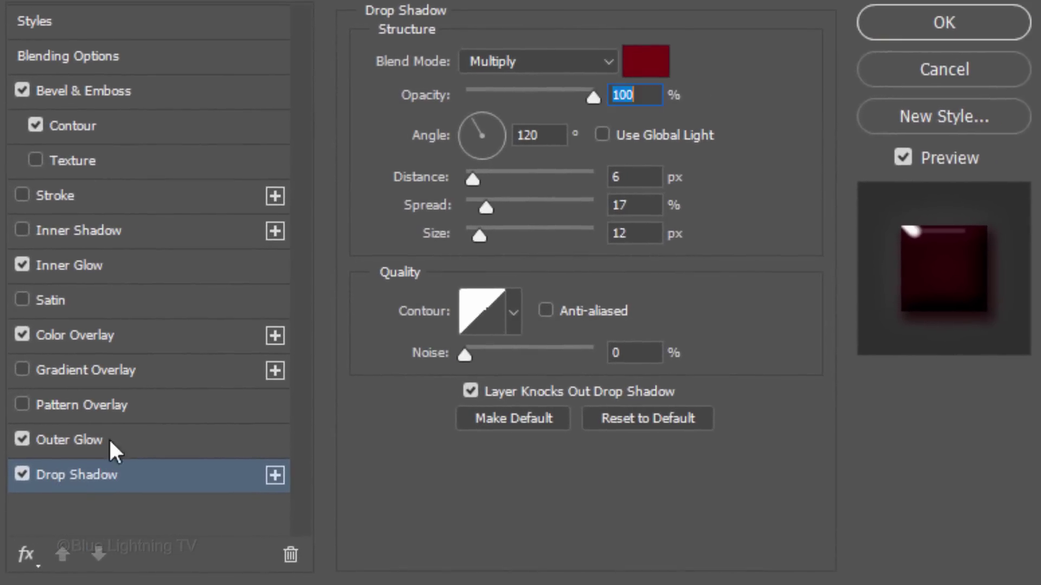
left_click(644, 64)
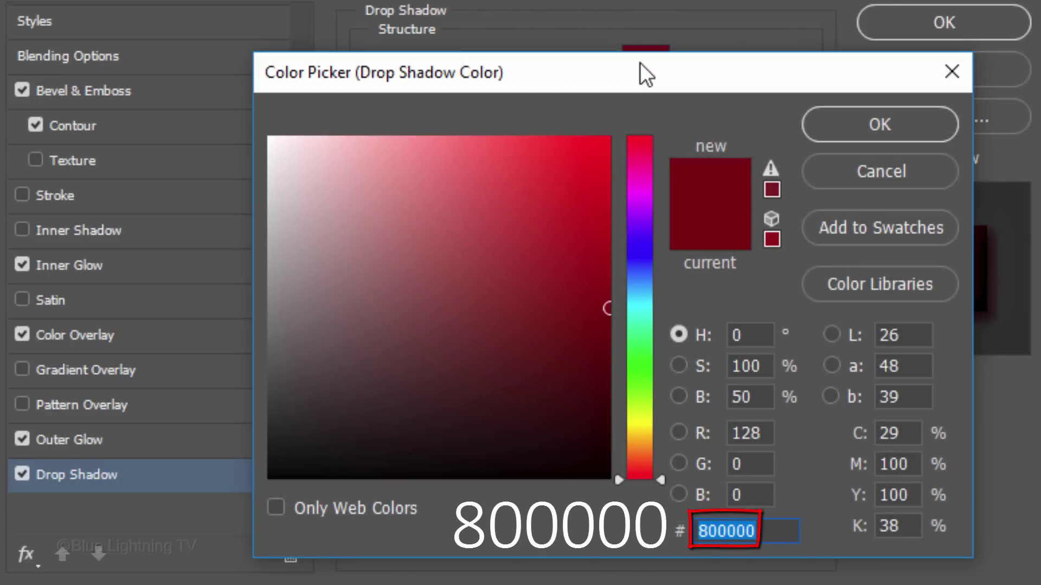
left_click(863, 123)
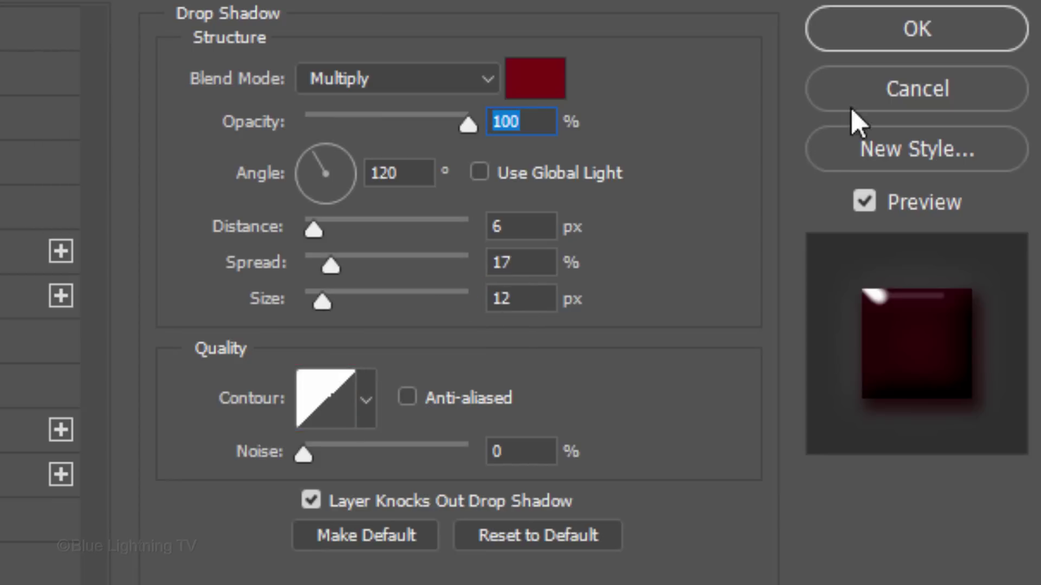
left_click(916, 31)
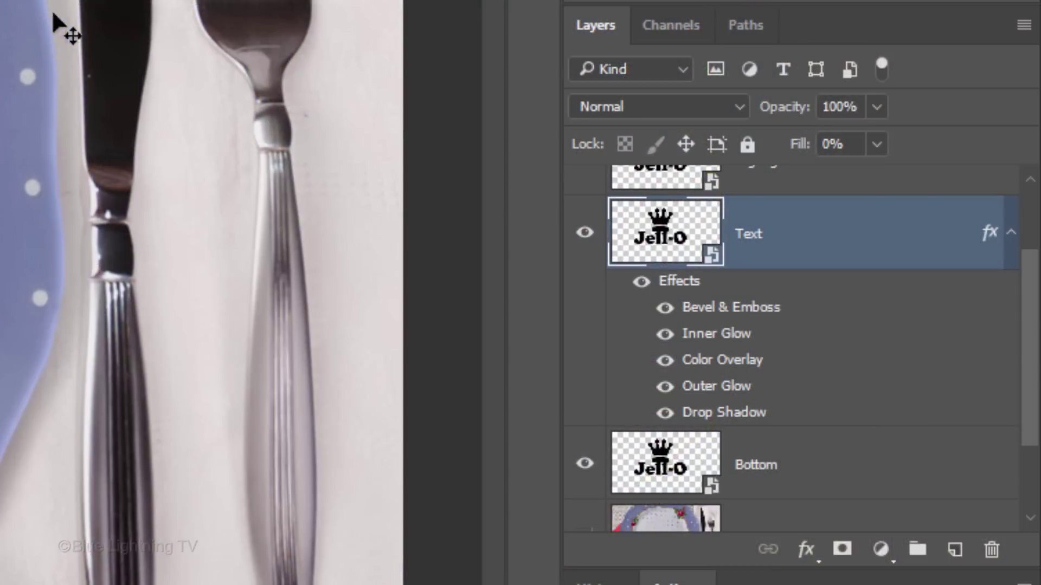
Step: Select Highlight 1 and Alt-drag the Text layer's Bevel & Emboss onto it as a copy
left_click_drag(1030, 280, 1031, 196)
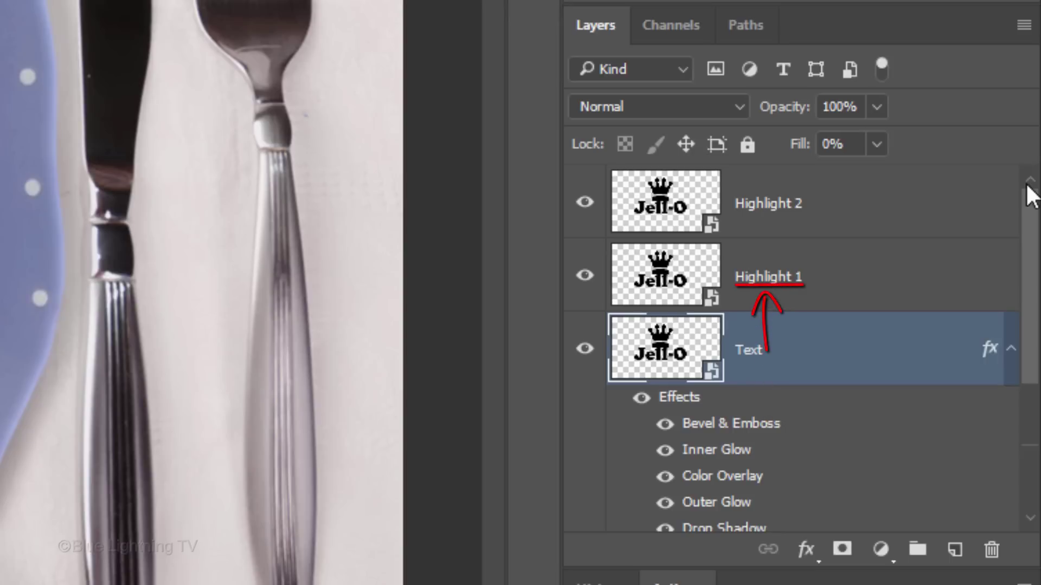
left_click(872, 278)
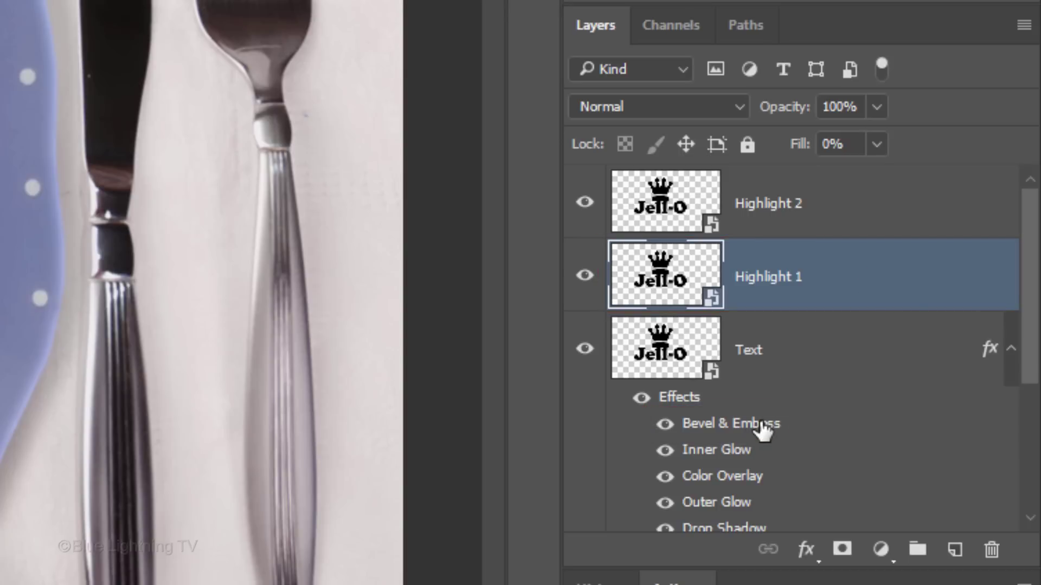
key("alt")
left_click_drag(760, 412, 781, 275)
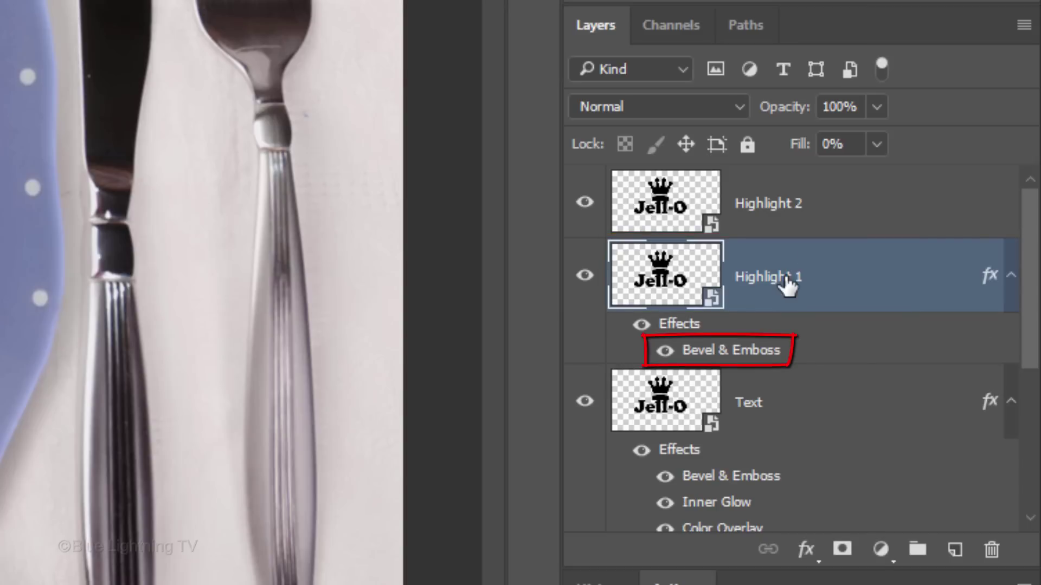
Step: Set Highlight 1's Bevel & Emboss to depth 154%, size 25 px and soften 2 px
double_click(746, 352)
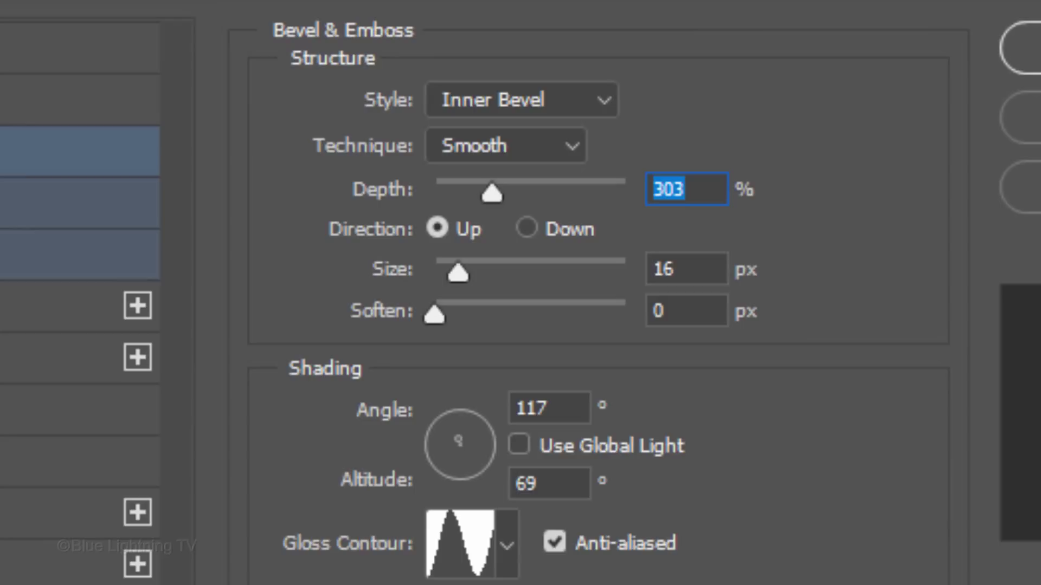
left_click(697, 186)
key("BackSpace")
key("BackSpace")
key("BackSpace")
type("15")
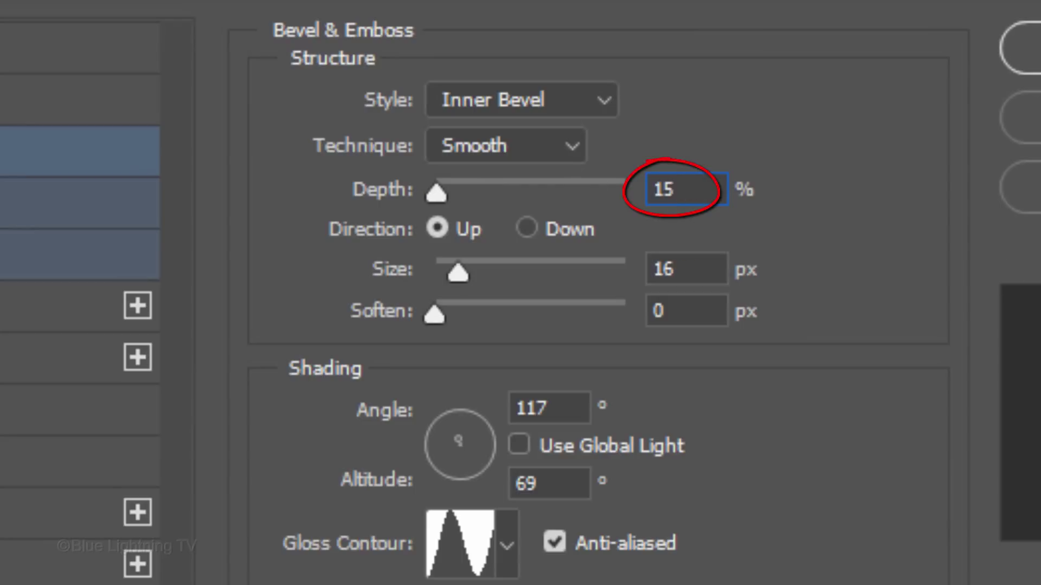
type("4")
left_click(693, 261)
key("BackSpace")
key("BackSpace")
type("2")
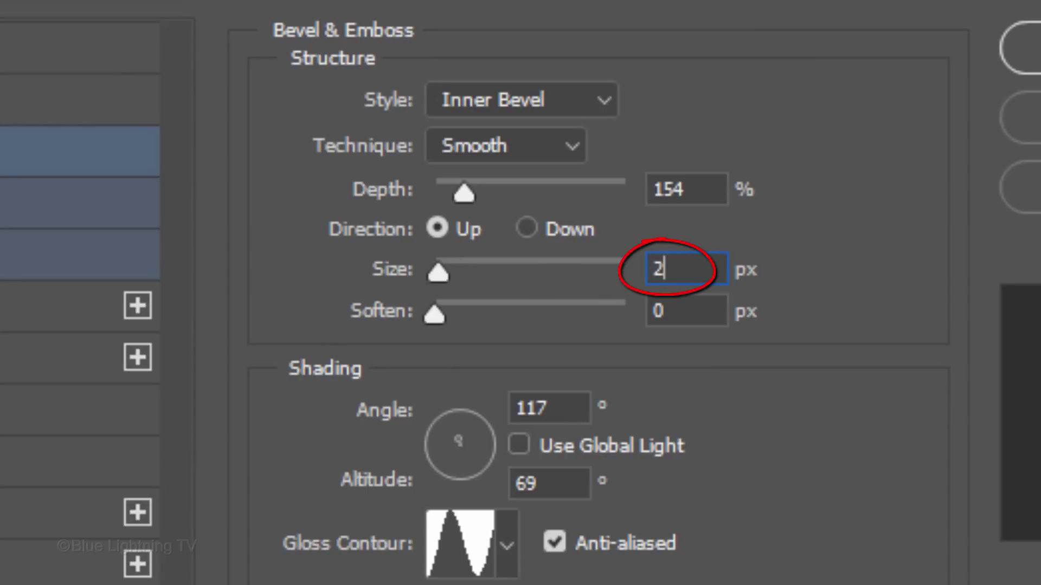
type("5")
left_click(667, 302)
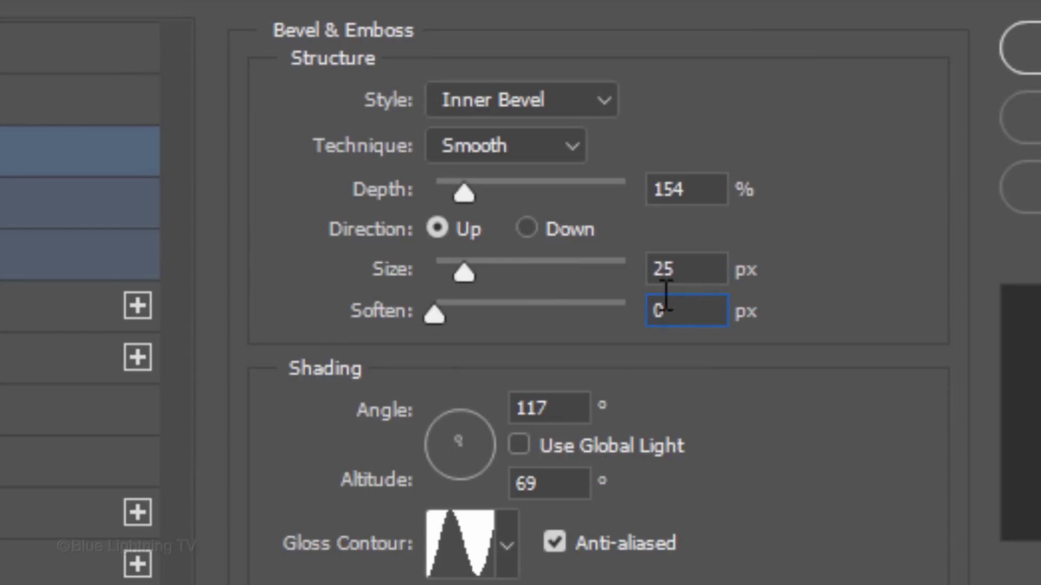
key("BackSpace")
type("2")
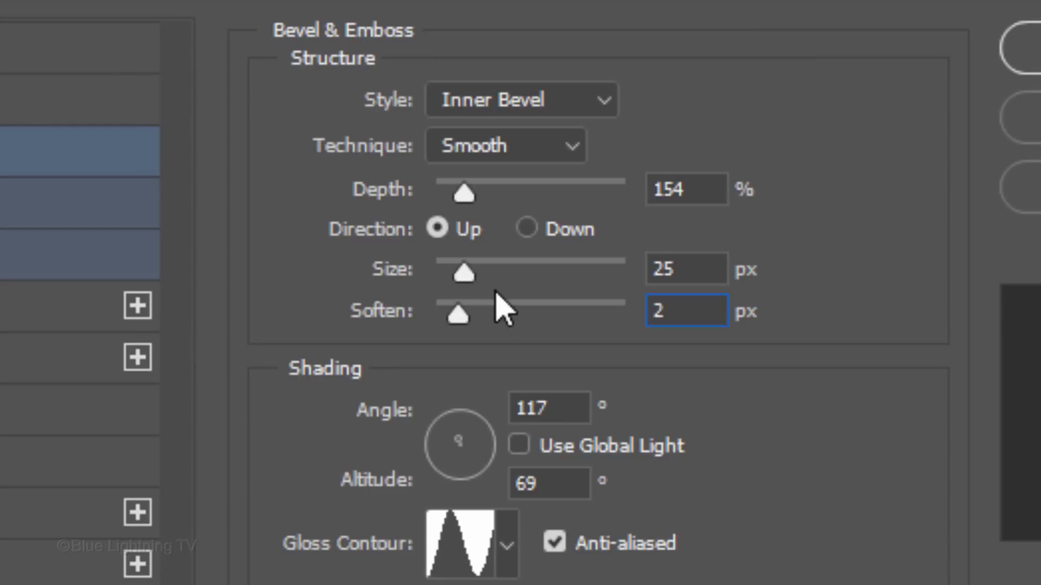
Step: Set the bevel angle to 133°, altitude 74°, shadow opacity 15%, and turn off Contour
left_click(573, 404)
key("BackSpace")
key("BackSpace")
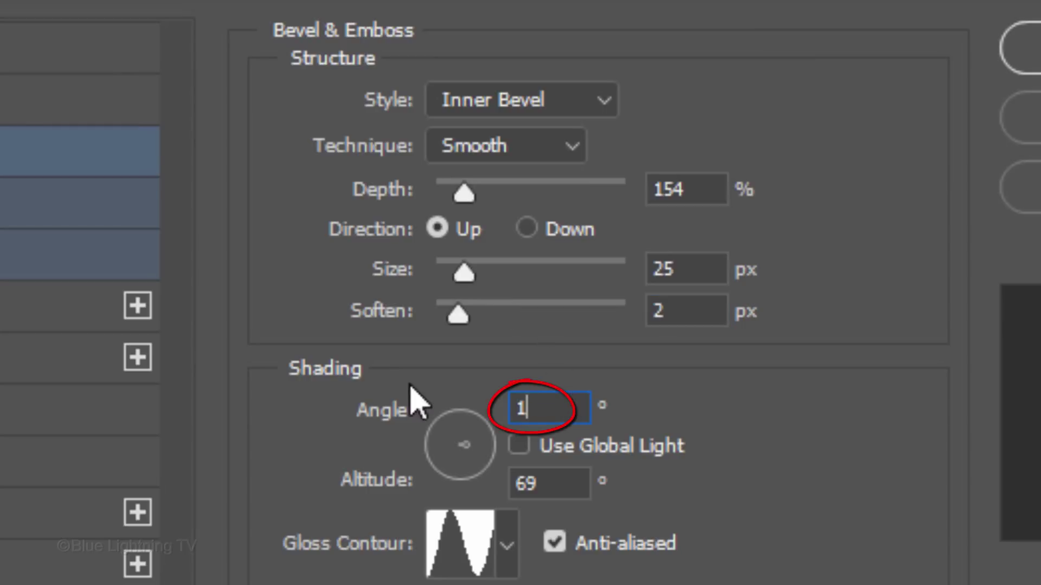
type("33")
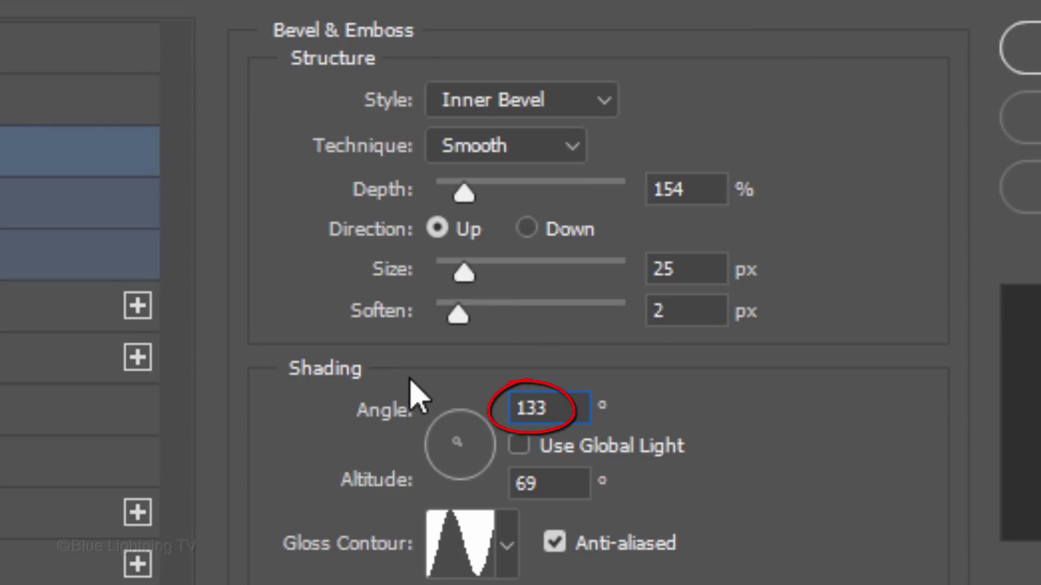
double_click(558, 480)
type("7")
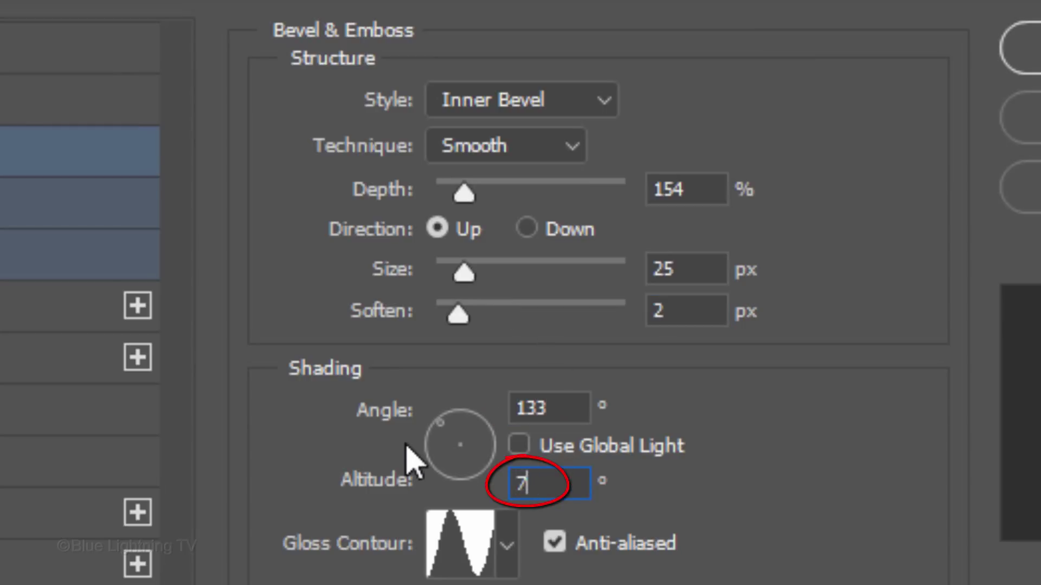
type("4")
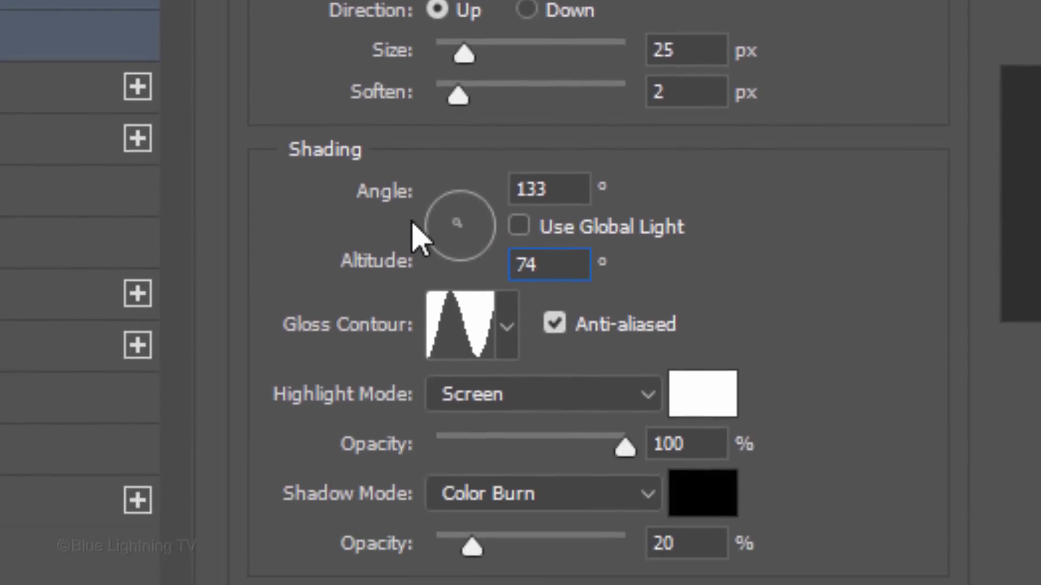
left_click(698, 536)
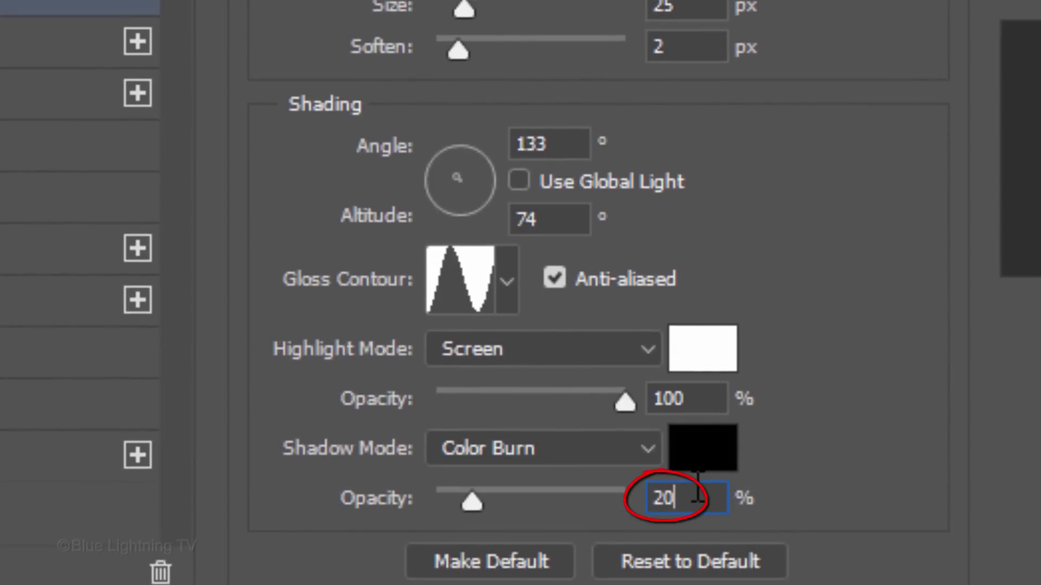
double_click(698, 491)
type("15")
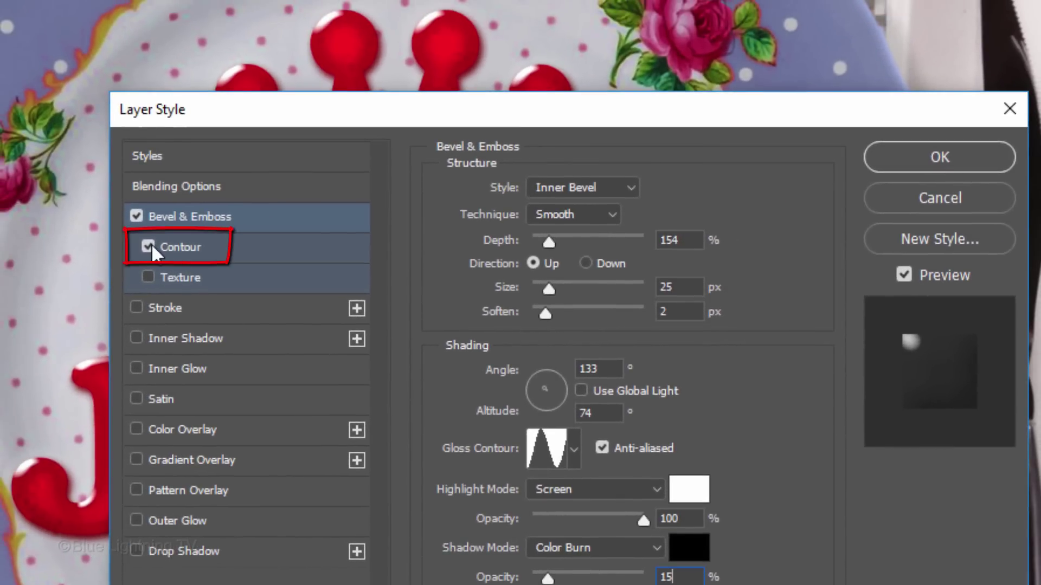
left_click(148, 248)
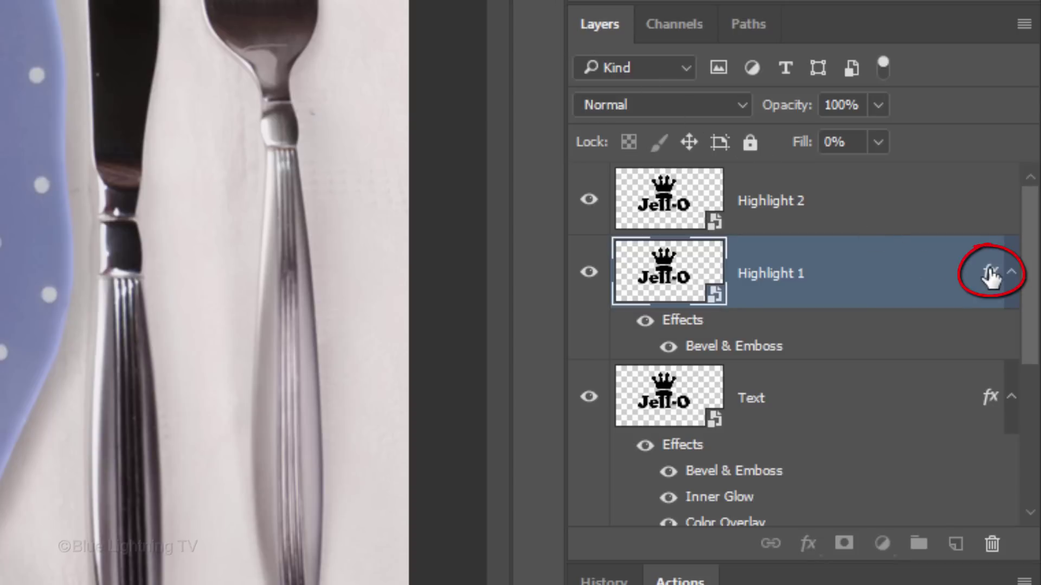
Step: Copy Highlight 1's effects onto Highlight 2 and set its bevel angle to -146°
key("alt")
left_click_drag(988, 266, 980, 207)
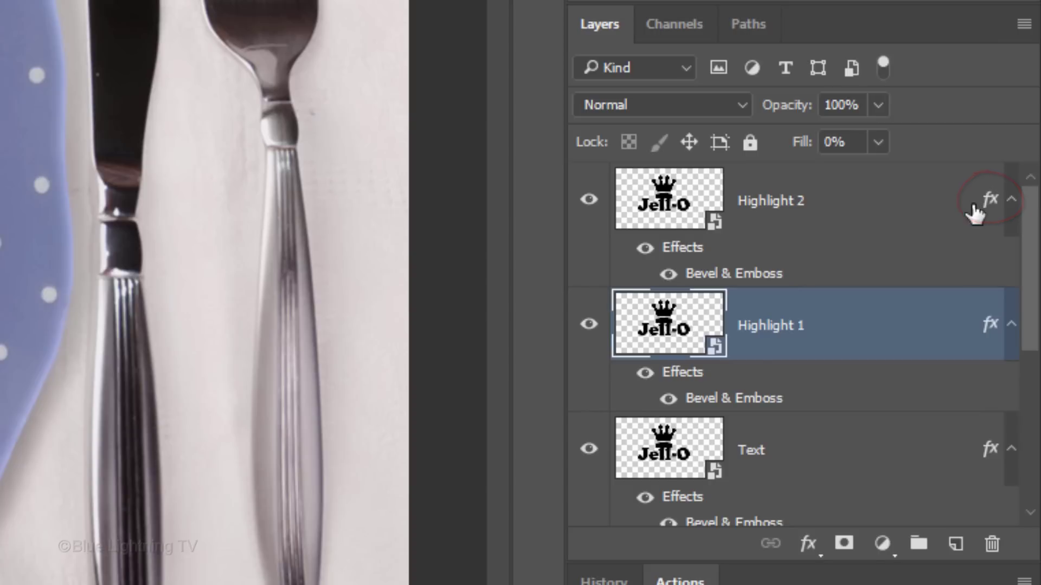
double_click(740, 274)
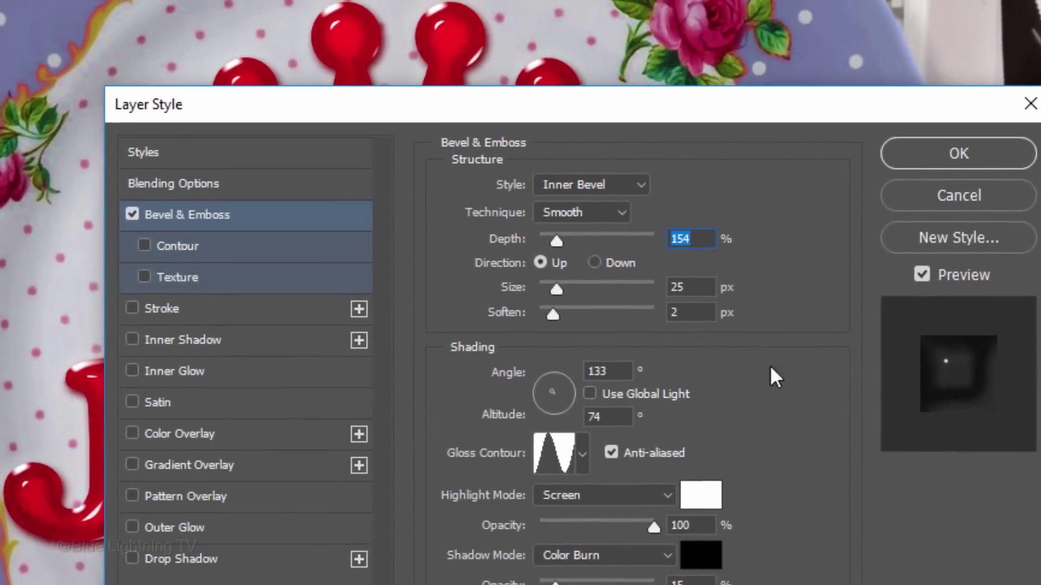
left_click(596, 369)
double_click(597, 369)
type("-146")
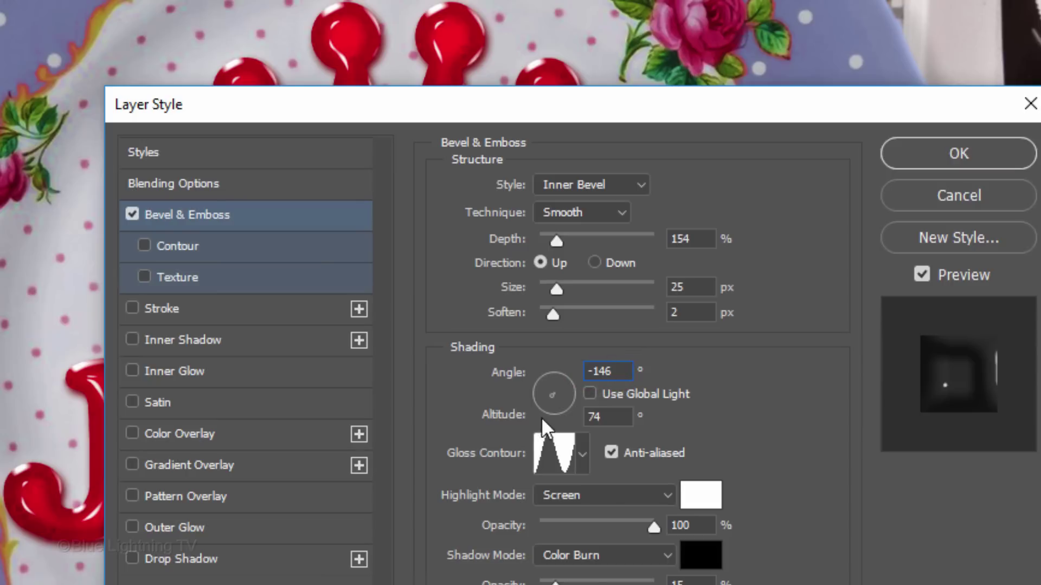
Step: Choose Cone - Inverted as the bevel's gloss contour
left_click(582, 455)
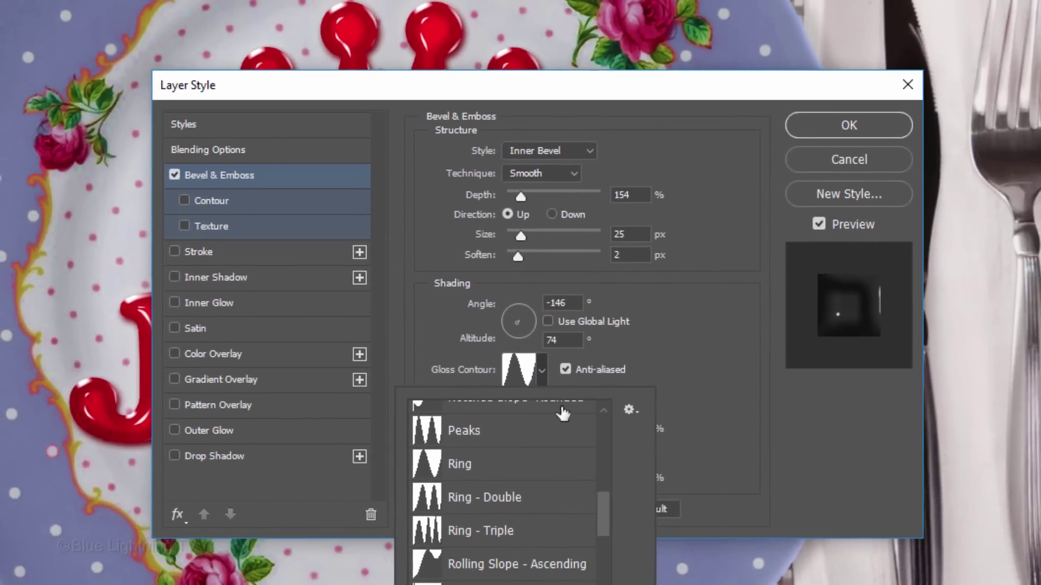
left_click_drag(601, 503, 611, 435)
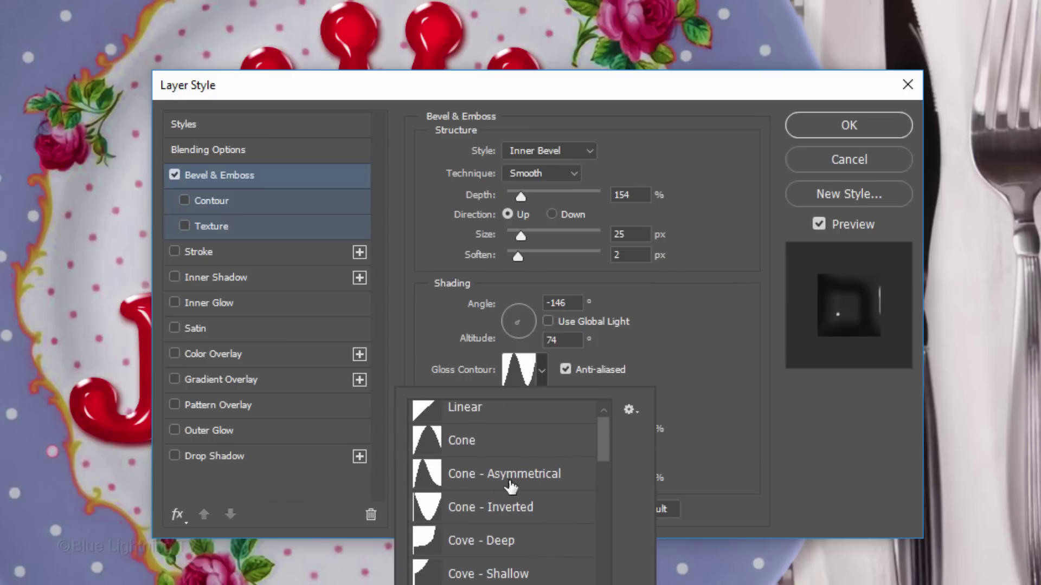
left_click(428, 509)
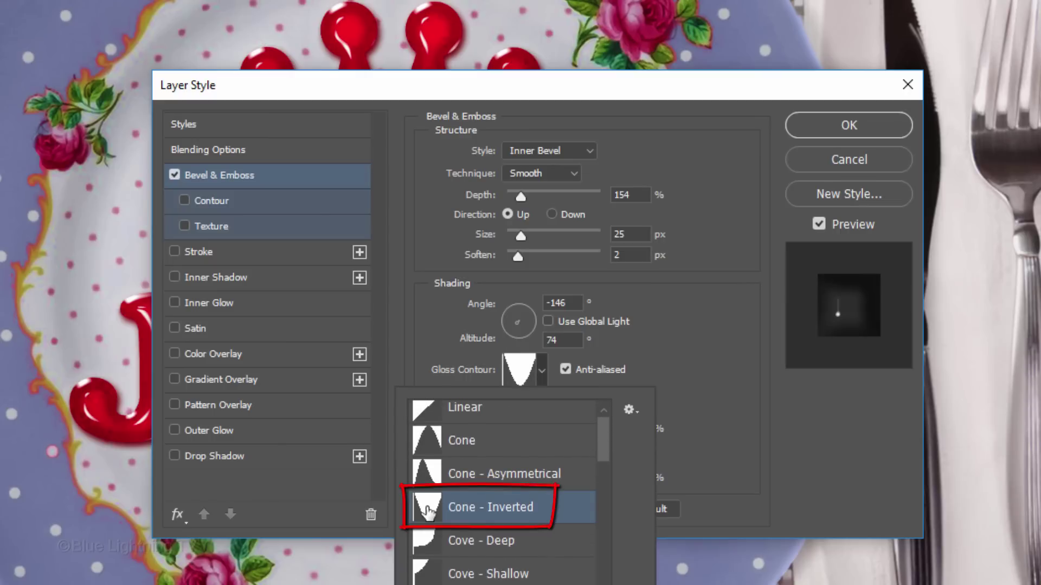
left_click(718, 359)
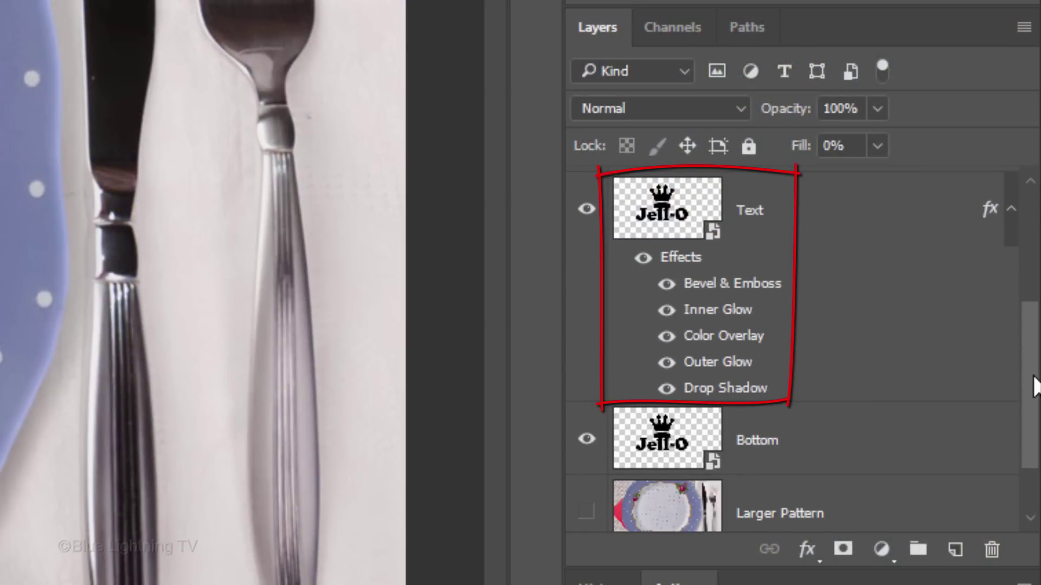
Step: Alt-drag the Text layer's effects onto the Bottom layer as a copy
key("alt")
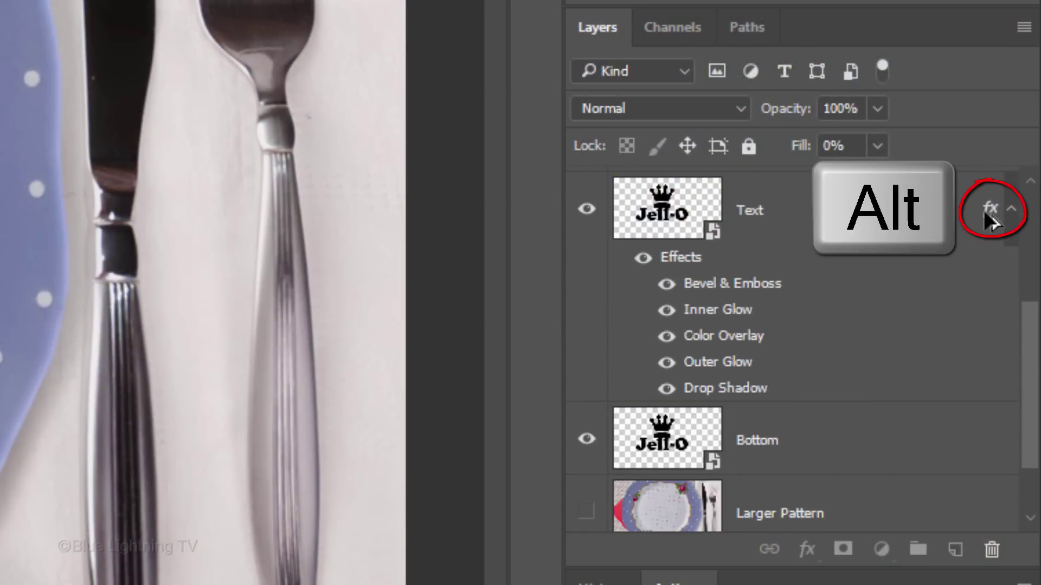
left_click_drag(990, 217, 964, 450)
left_click_drag(1029, 314, 997, 475)
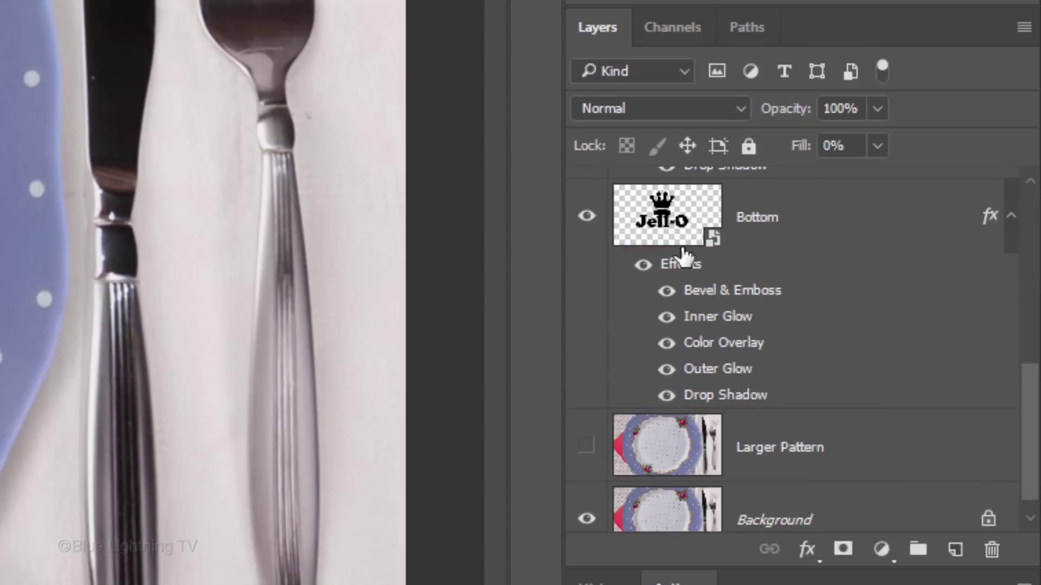
Step: Add a Jell-O-shaped layer mask to Bottom, unlinked from the layer
left_click(672, 228)
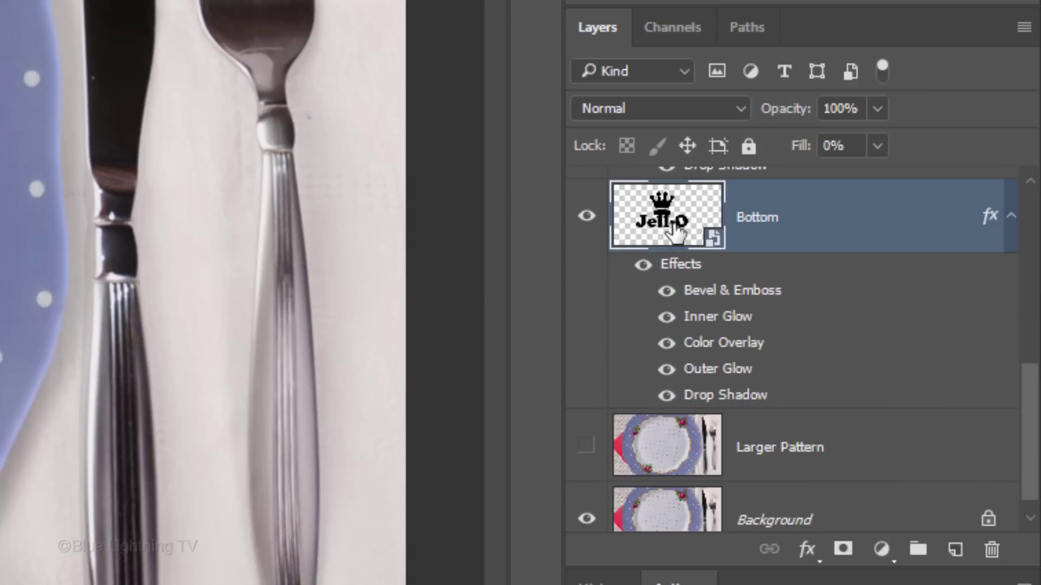
key("ctrl")
left_click(843, 550)
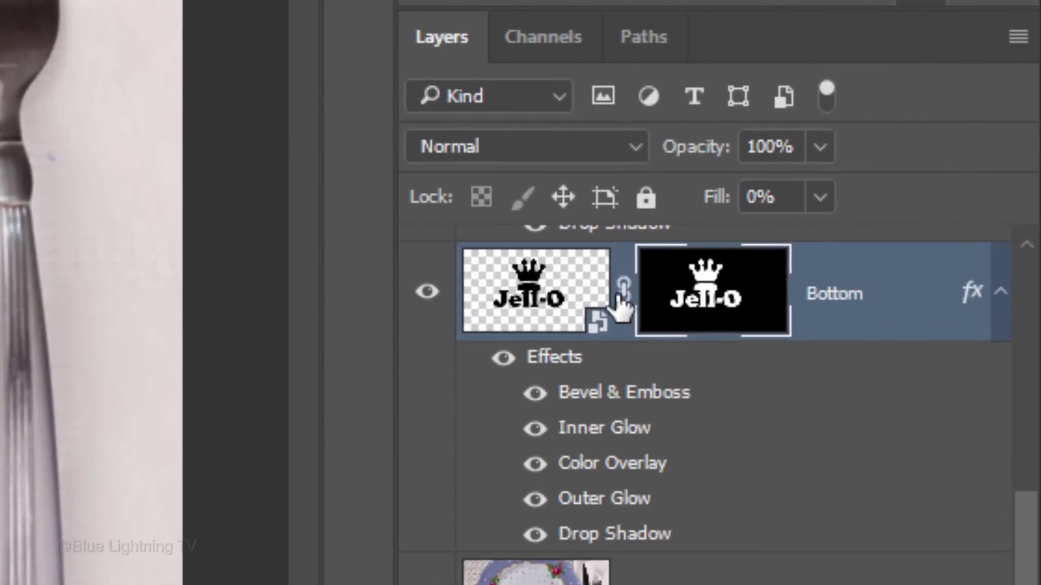
left_click(624, 288)
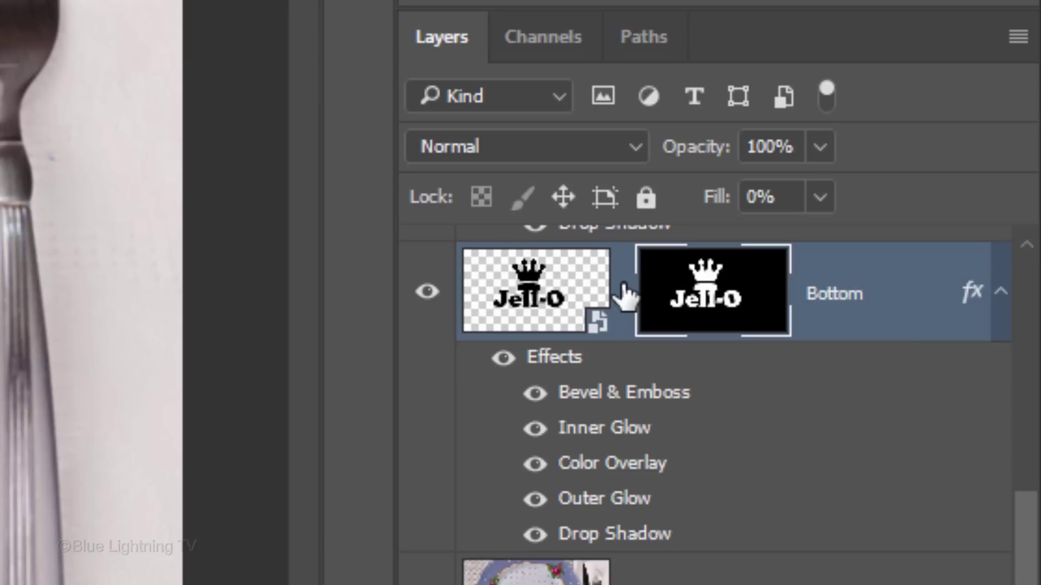
left_click(530, 298)
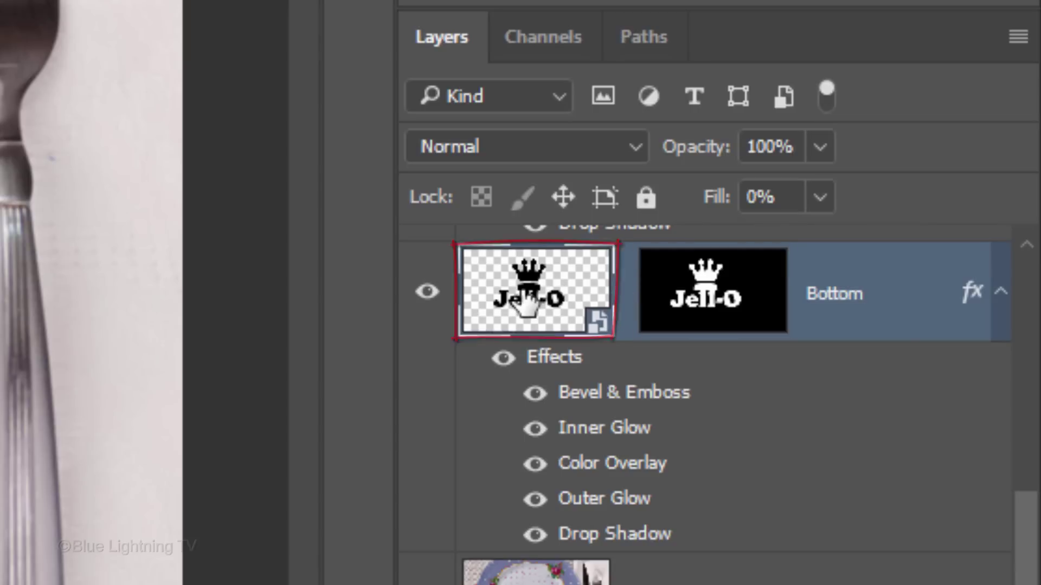
Step: Set Bottom's opacity to 40% and hide its Inner Glow, Outer Glow and Drop Shadow
left_click(746, 147)
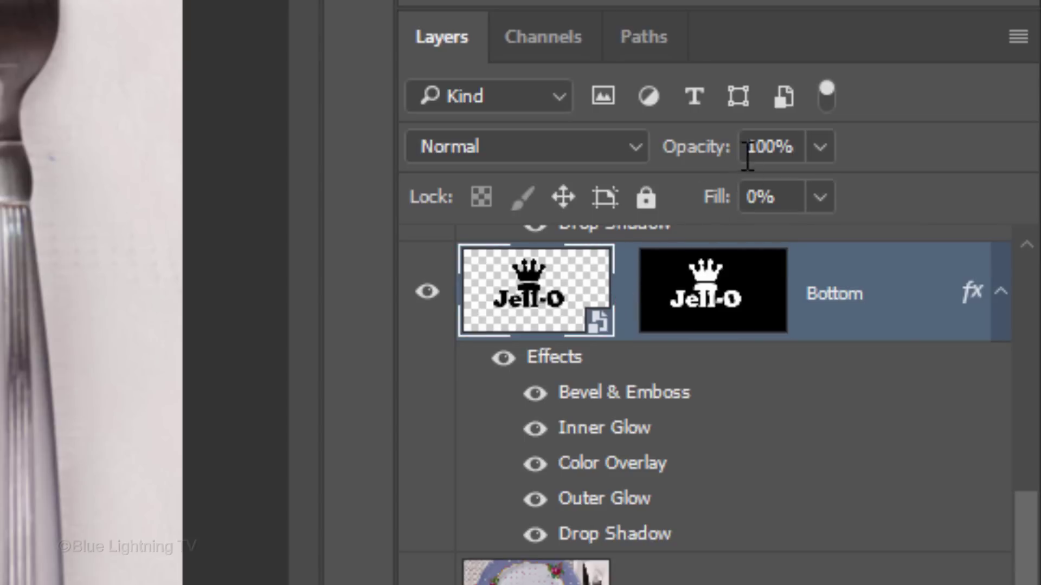
type("40")
key("Return")
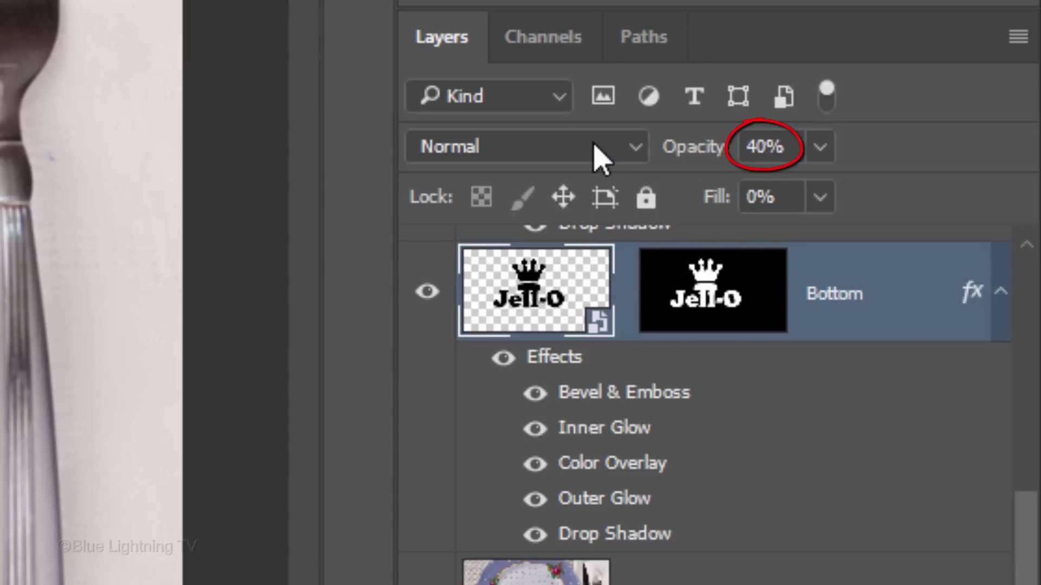
left_click(535, 428)
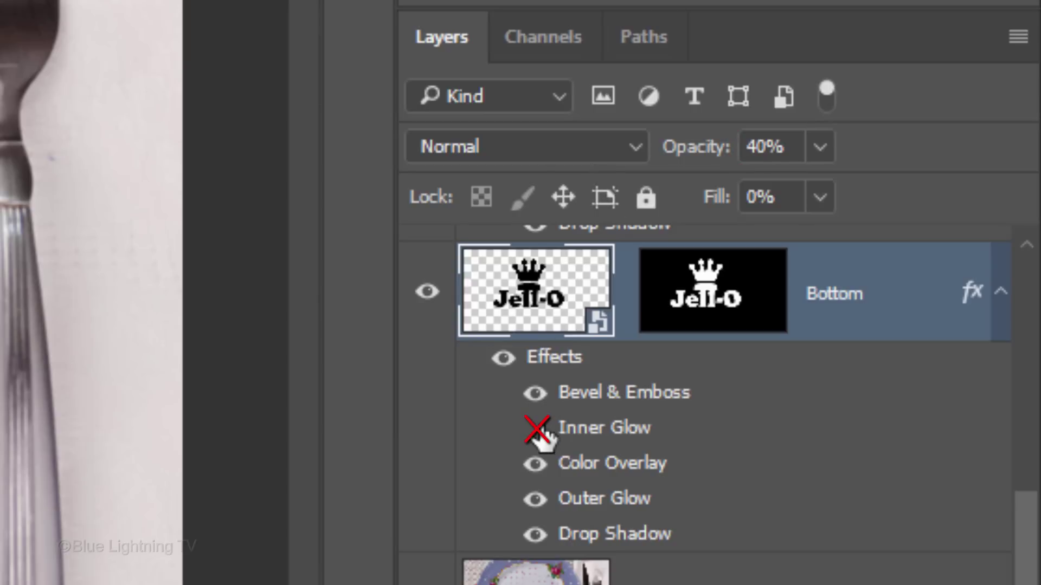
left_click(535, 499)
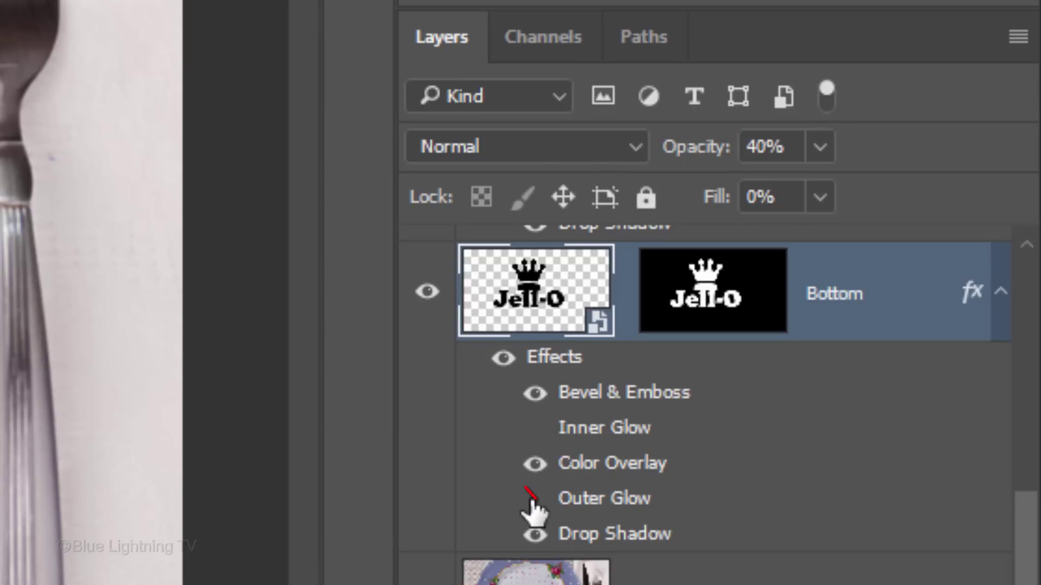
left_click(535, 534)
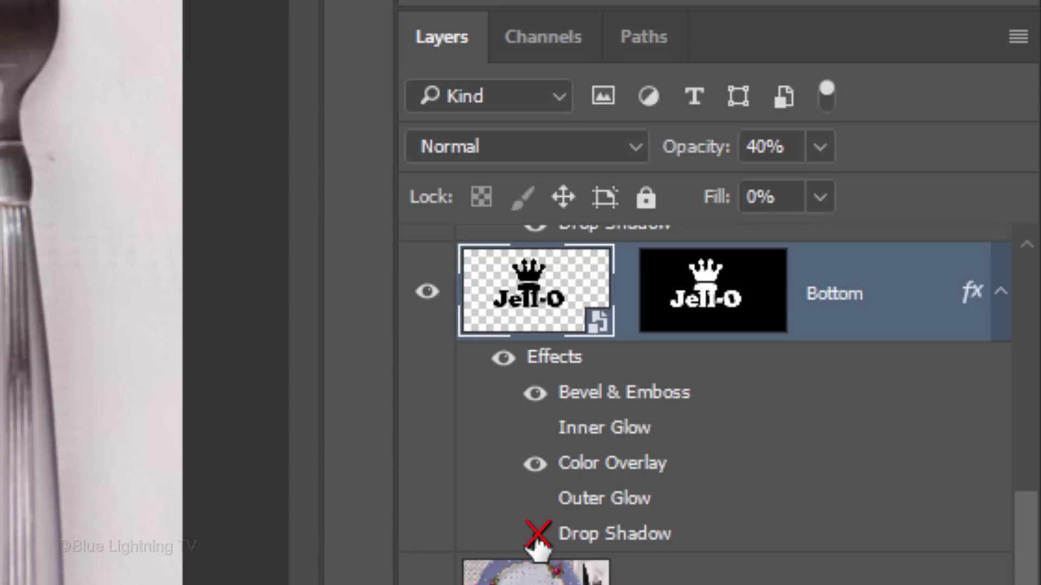
Step: Add a Multiply Inner Shadow at 70% opacity to the Bottom layer
double_click(559, 358)
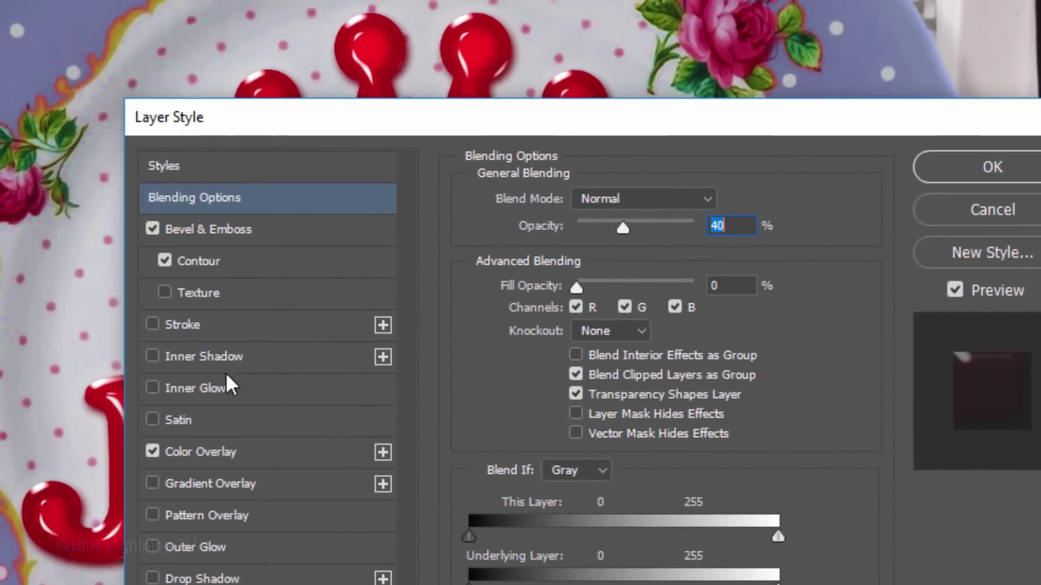
left_click(196, 358)
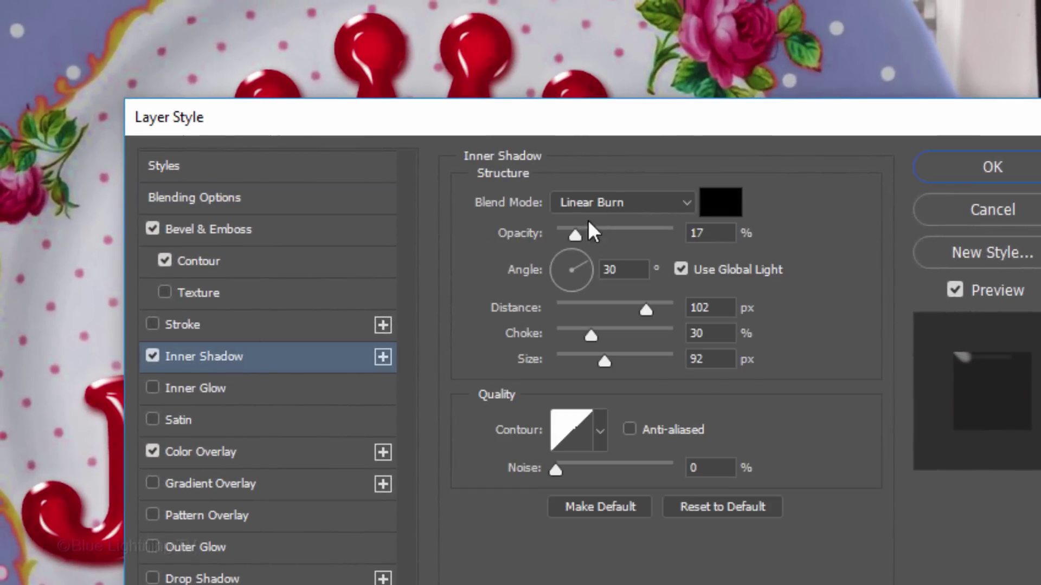
left_click(629, 201)
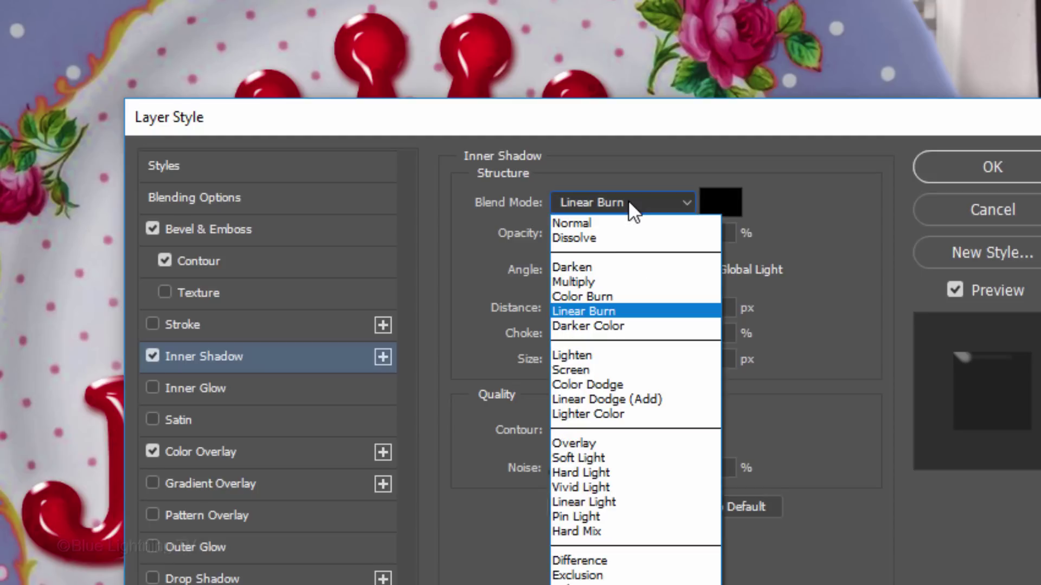
left_click(606, 282)
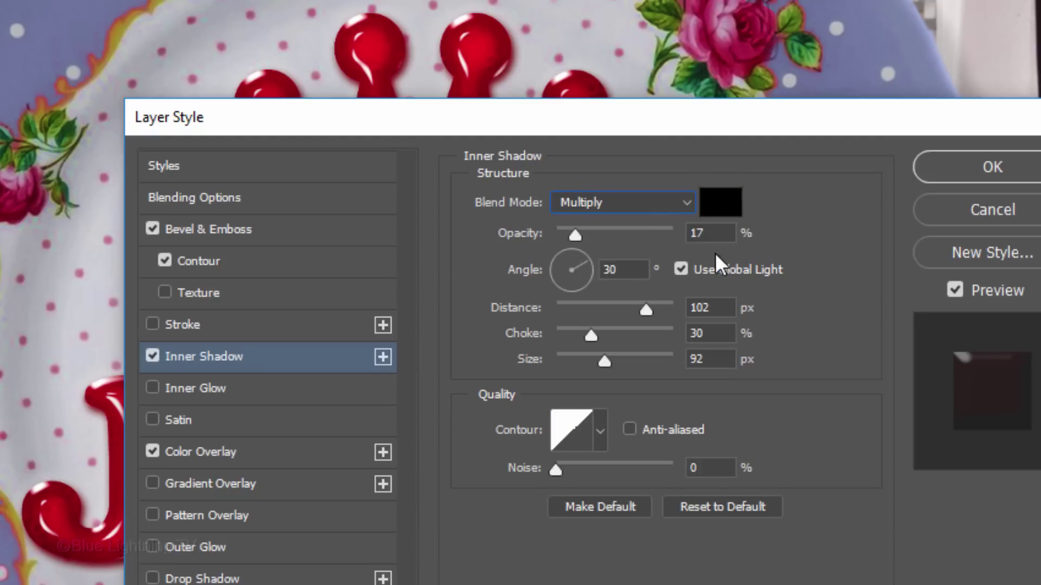
key("shift+Tab")
type("70")
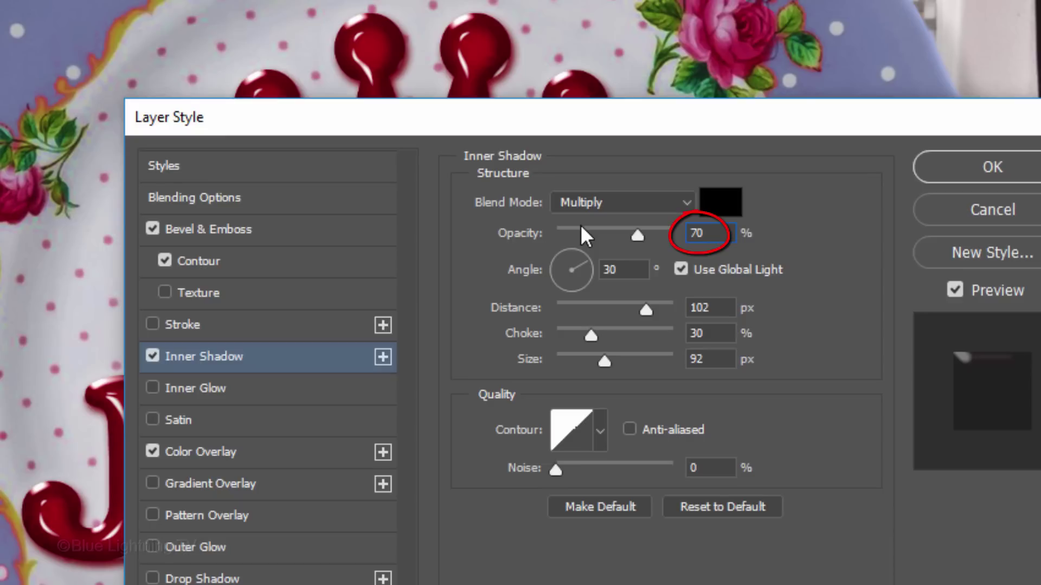
Step: Turn off Use Global Light and set the inner shadow to 120°, 6 px distance, 0% choke, 12 px size
left_click(680, 269)
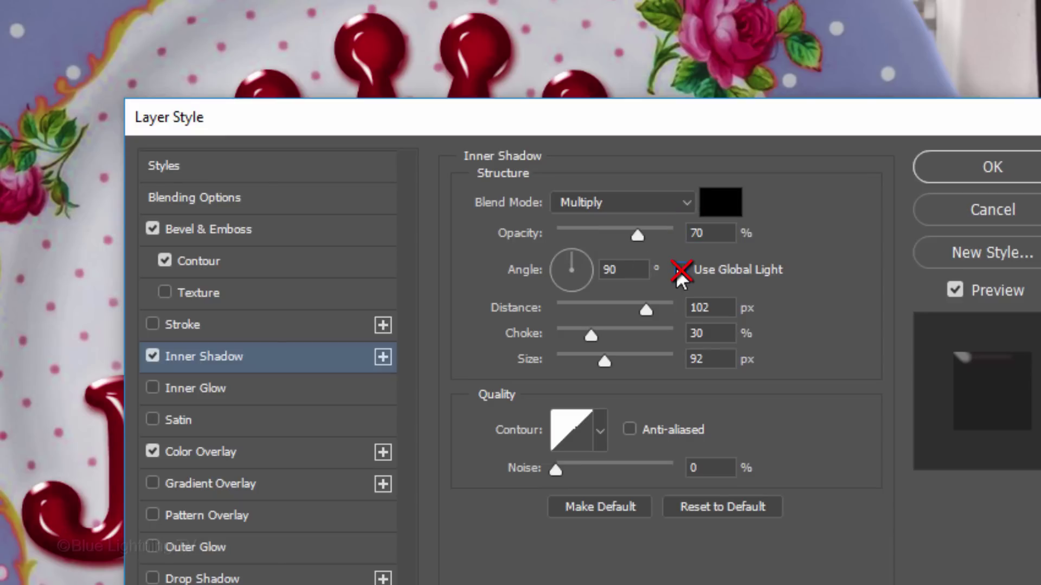
key("shift+Tab")
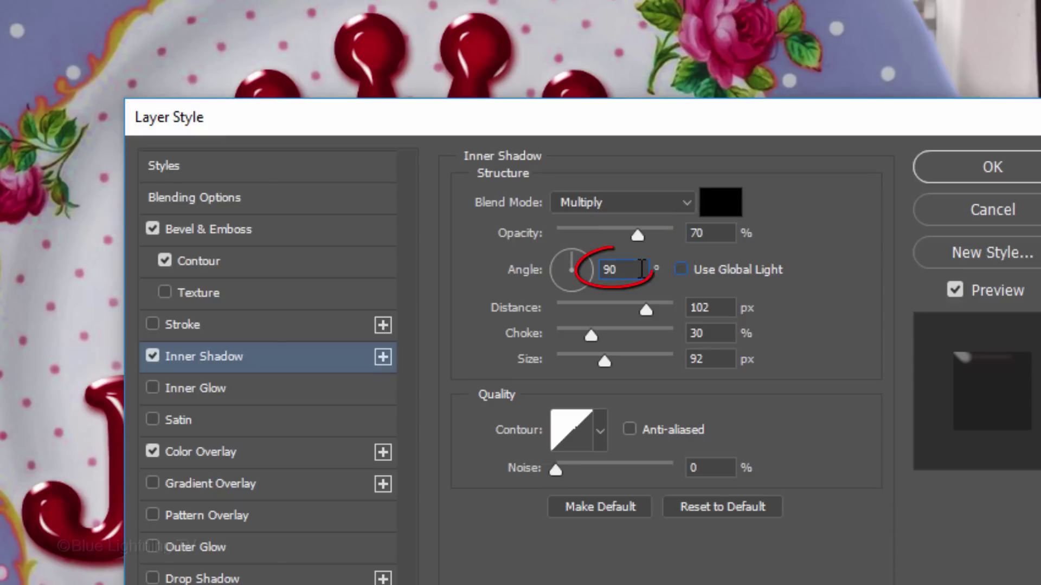
type("1")
type("0")
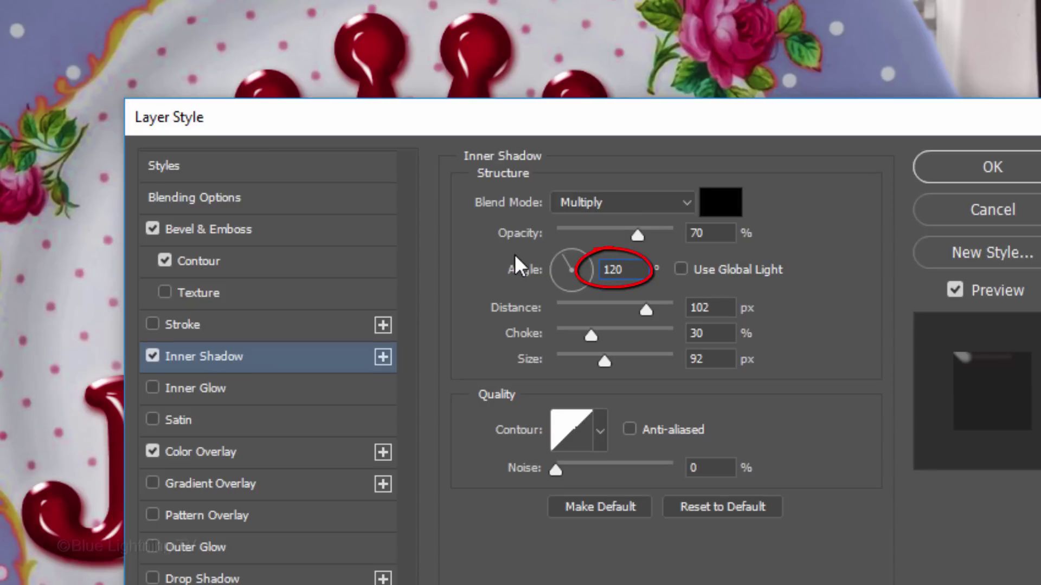
left_click(705, 307)
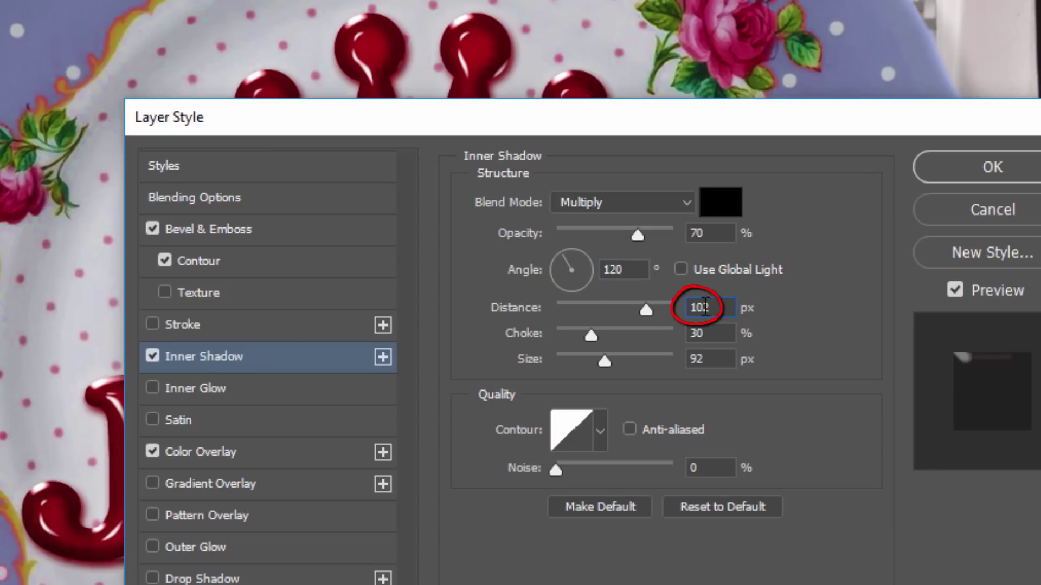
type("6")
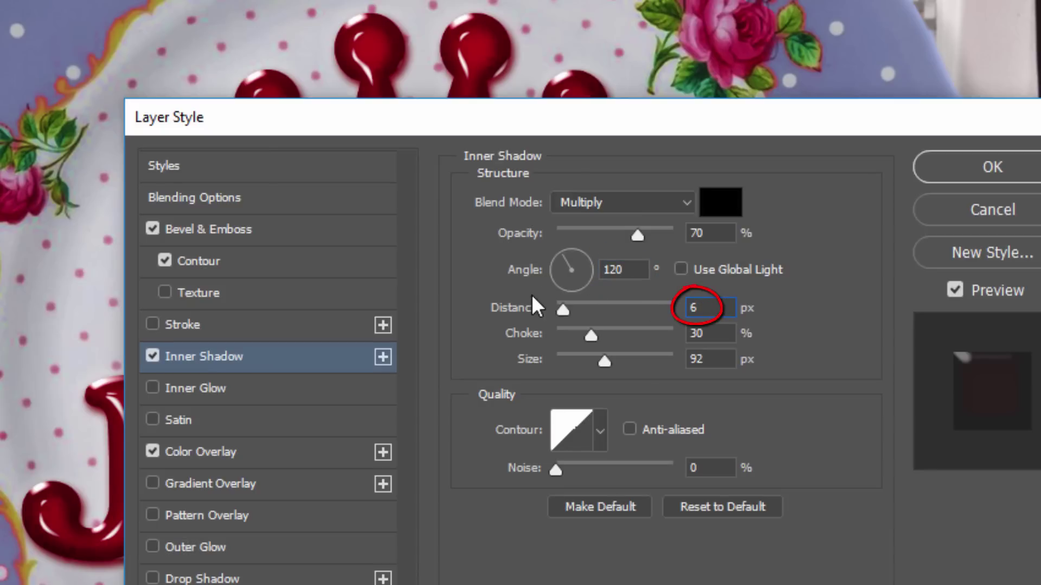
left_click(702, 334)
type("0")
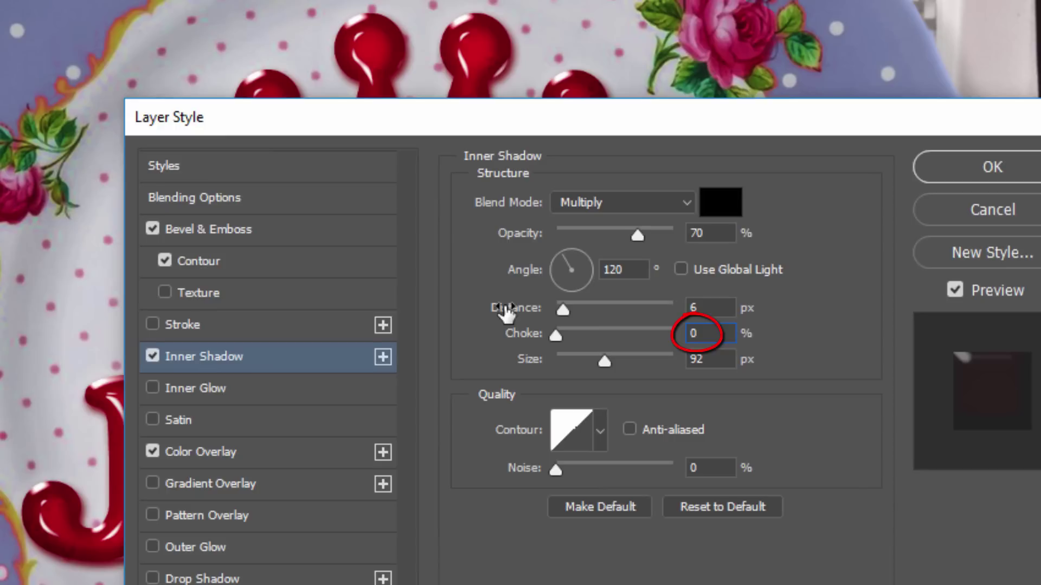
key("Tab")
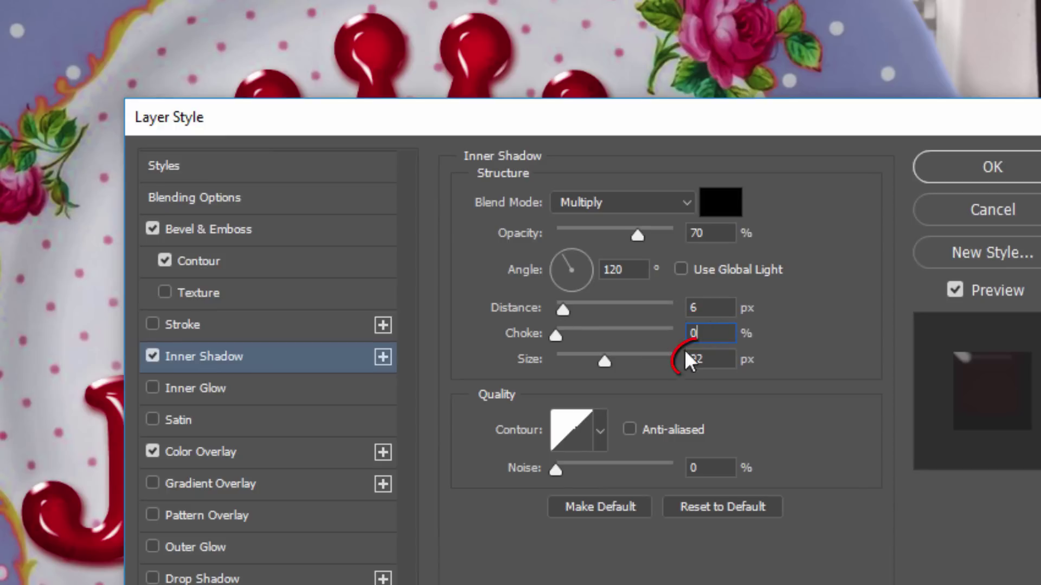
type("12")
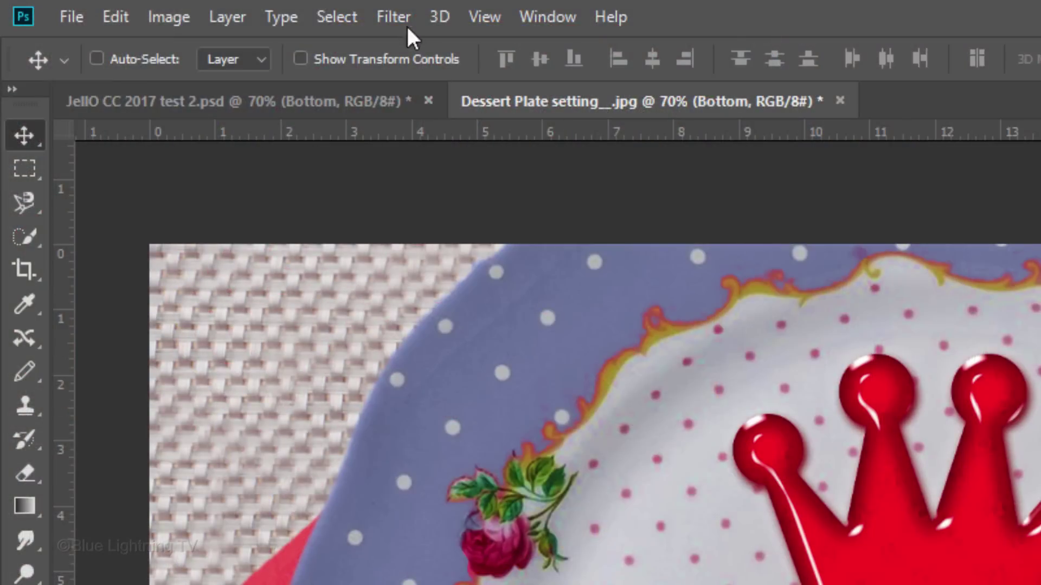
Step: Apply a Gaussian Blur with a 3.0-pixel radius to the Bottom layer as a smart filter
left_click(393, 17)
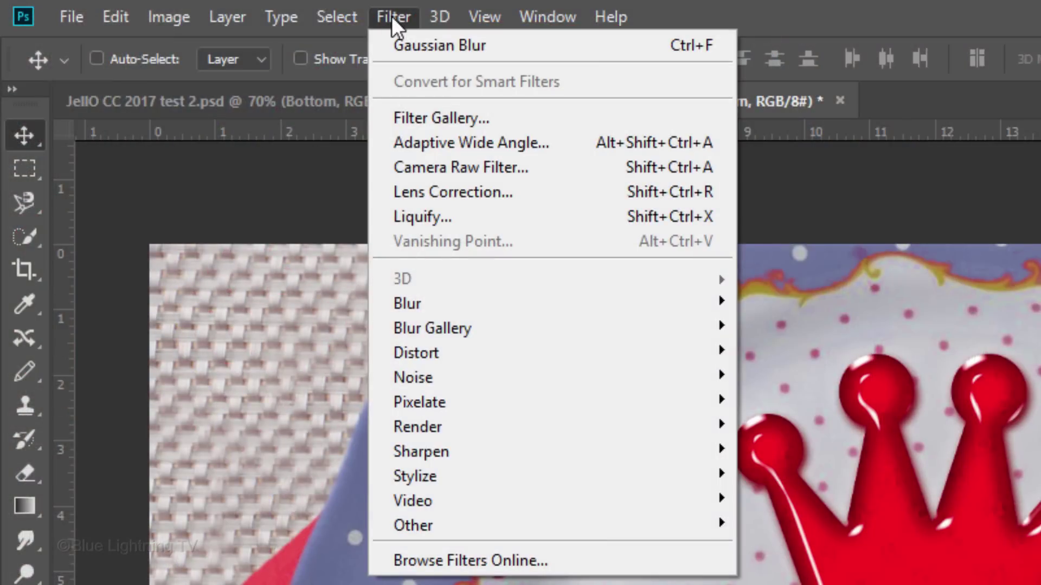
mouse_move(420, 302)
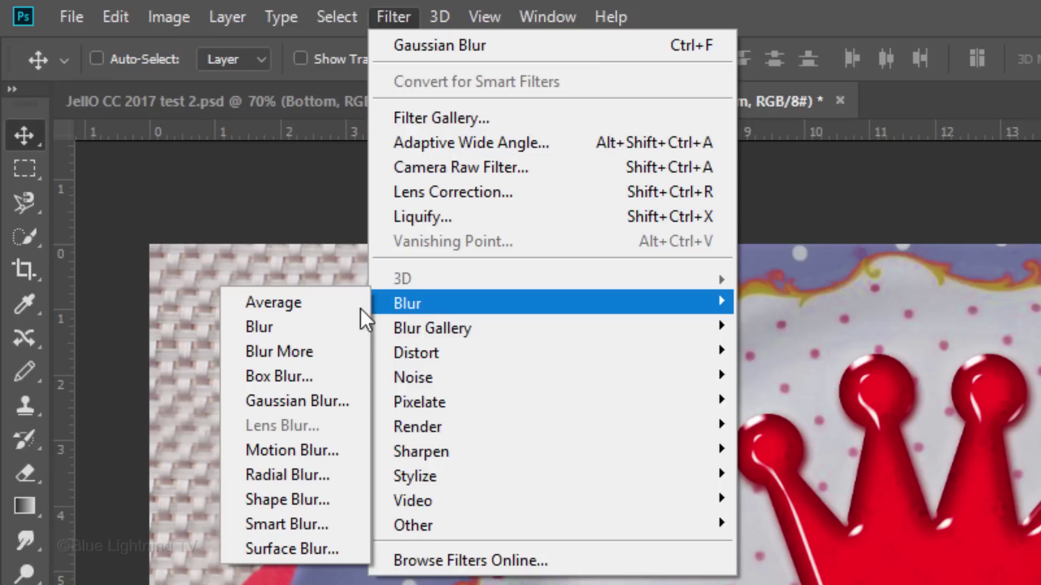
left_click(317, 399)
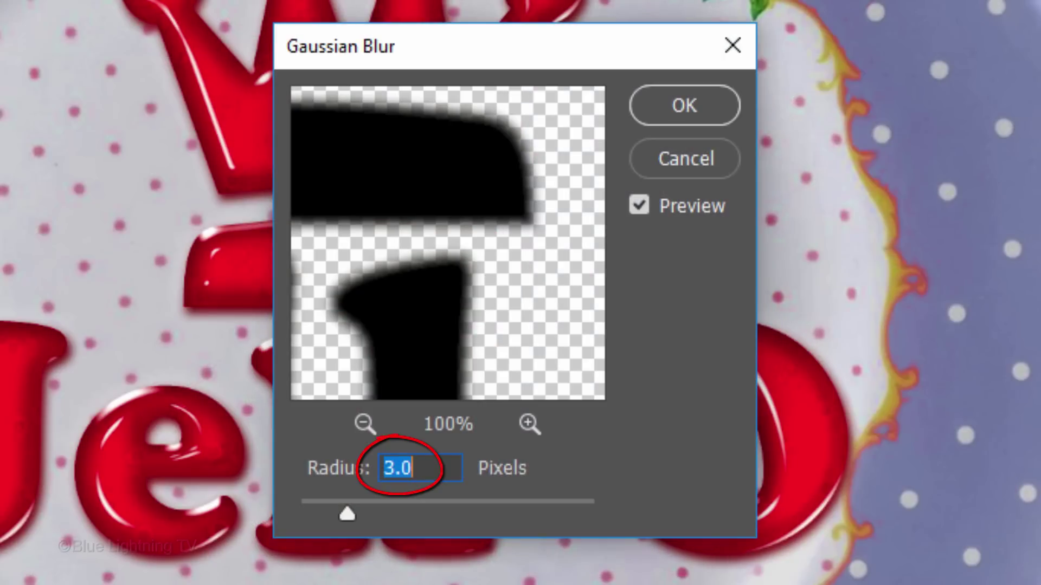
key("Return")
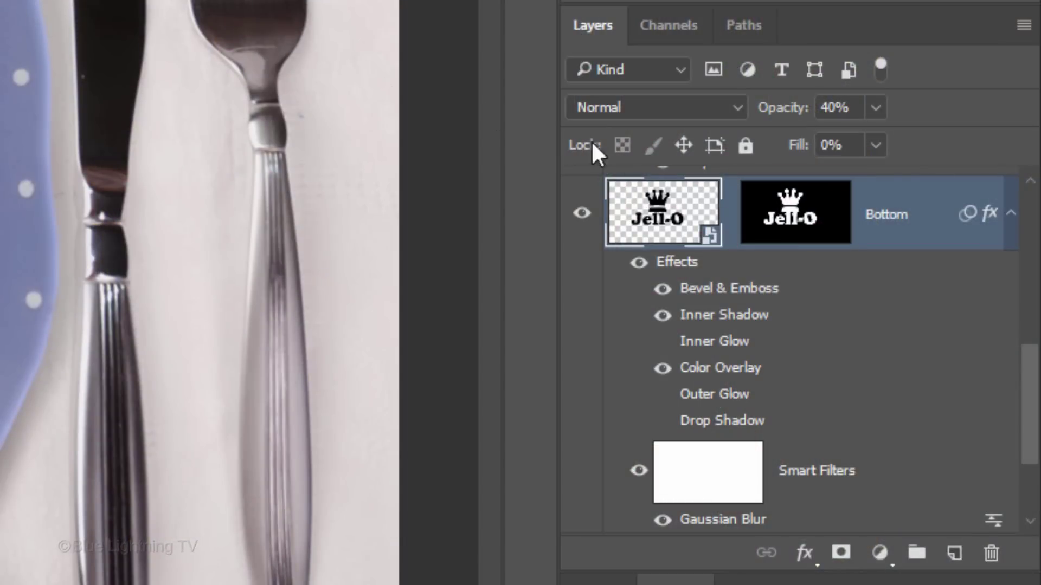
Step: Copy Bottom's Jell-O mask onto Larger Pattern, then make that layer visible and select it
left_click_drag(799, 233, 834, 434)
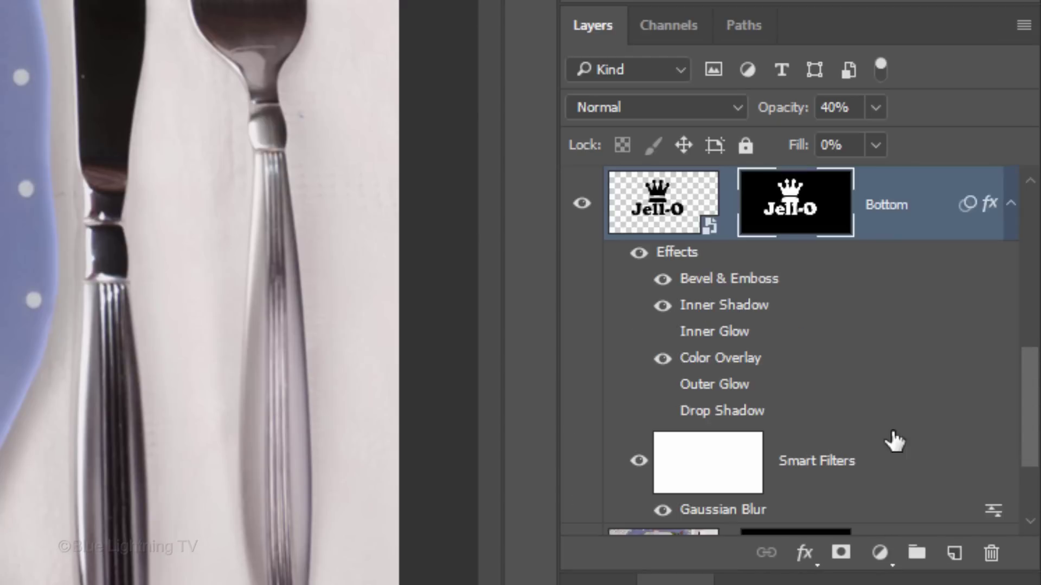
left_click_drag(1031, 441, 1033, 491)
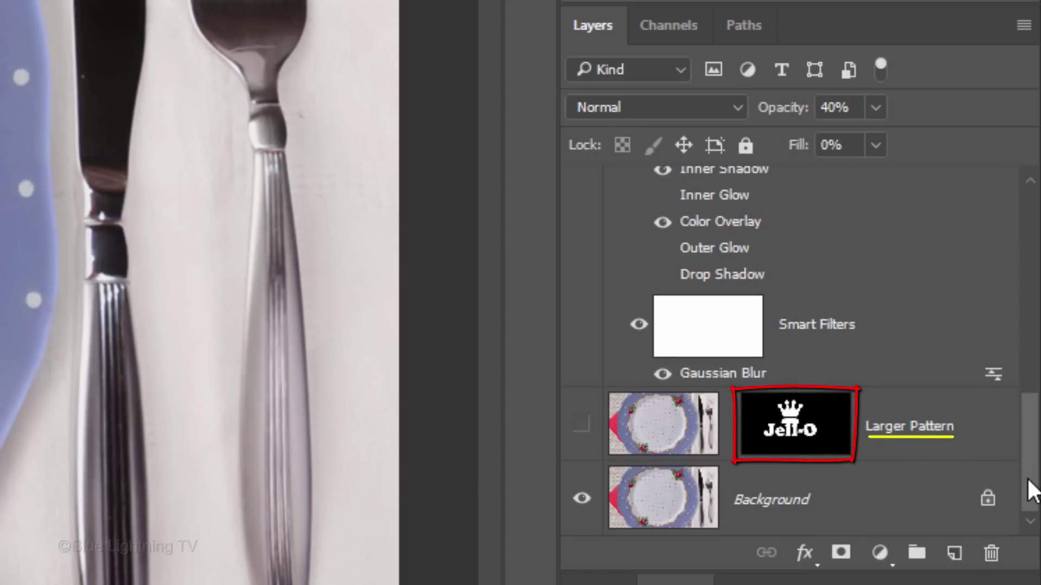
left_click(582, 426)
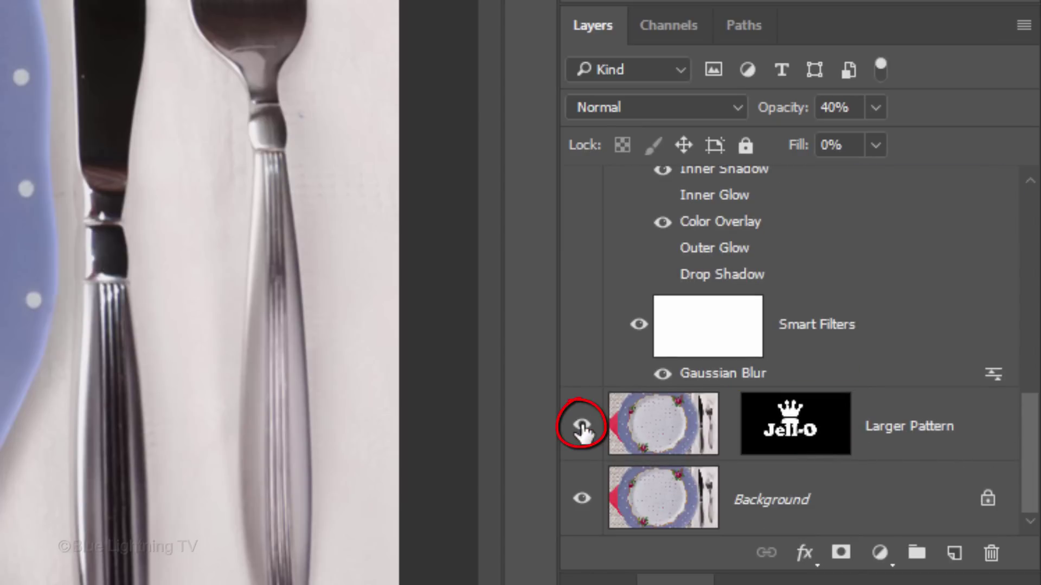
left_click(660, 431)
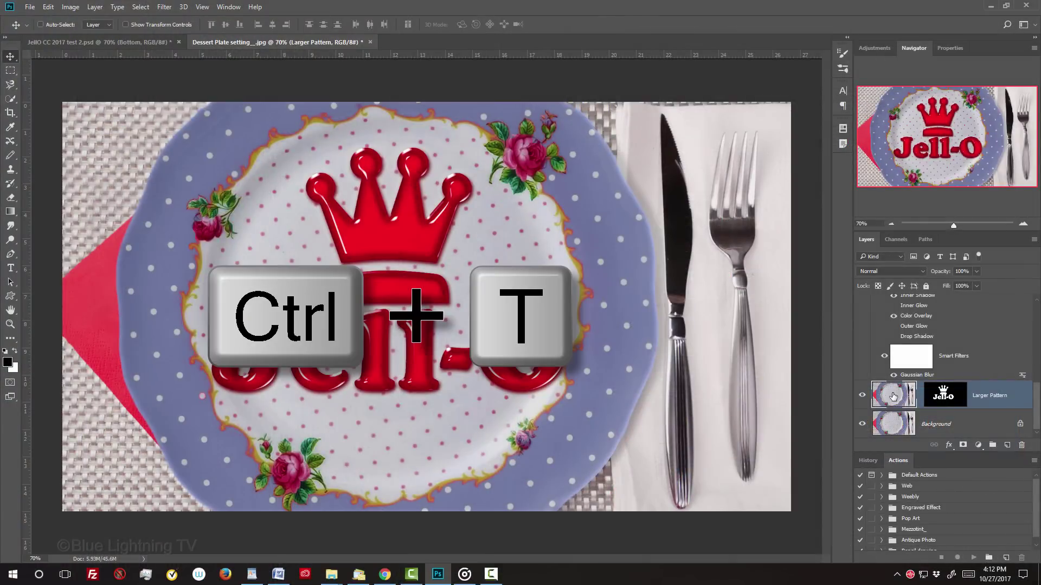
Step: Scale Larger Pattern proportionally to 110% width and height
key("ctrl+t")
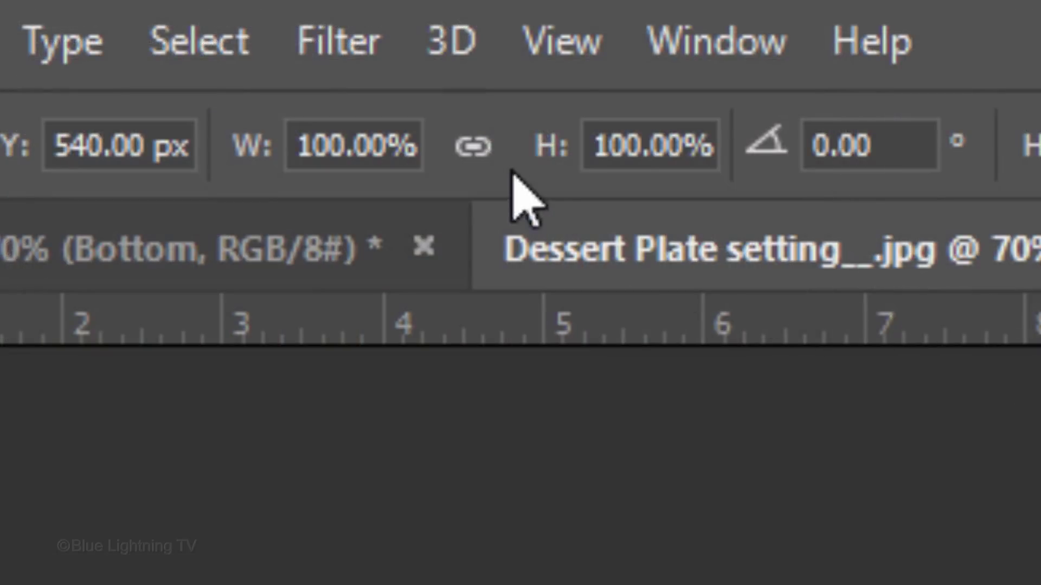
left_click(187, 25)
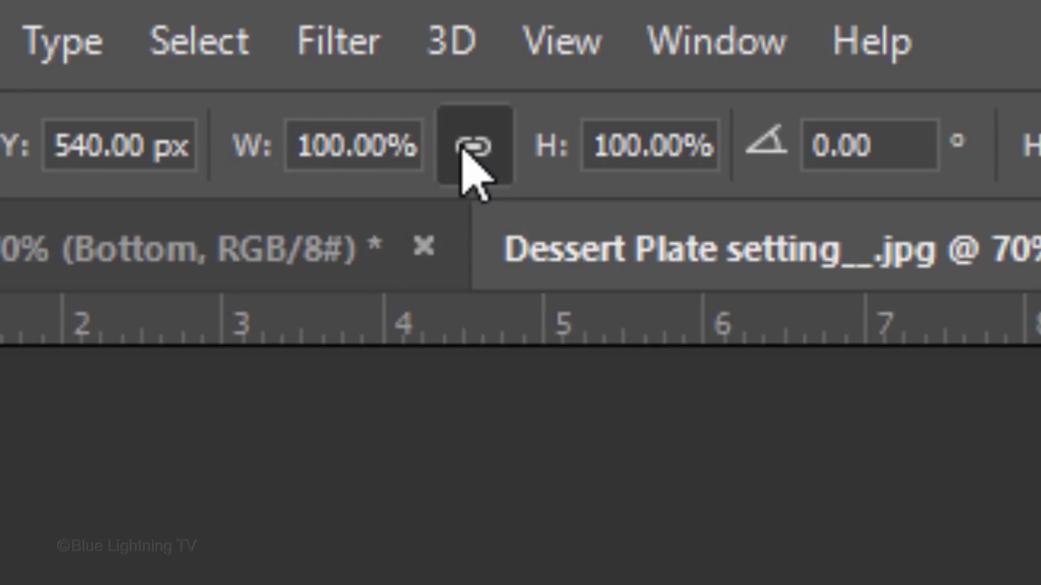
left_click(349, 143)
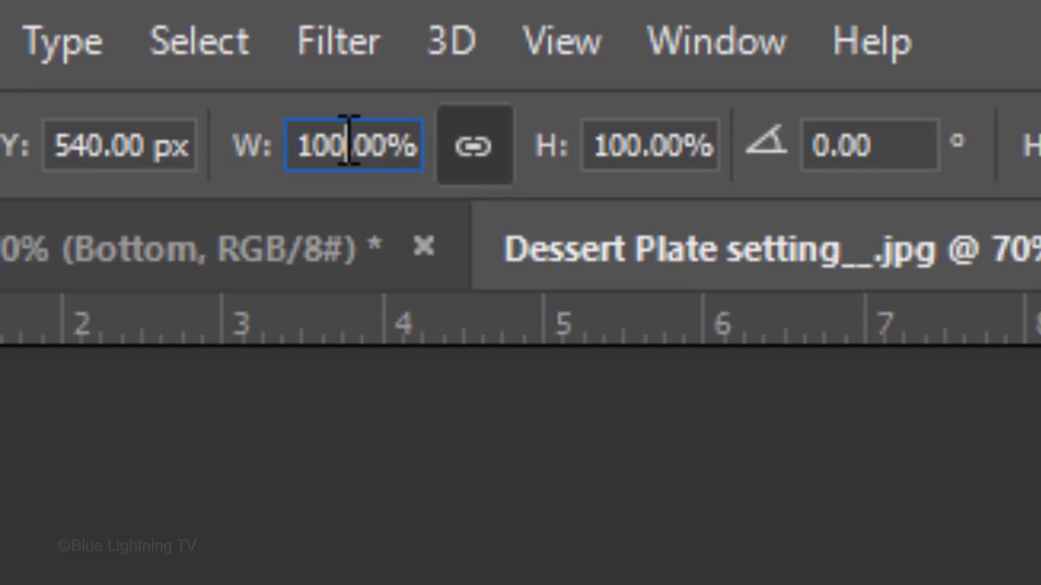
left_click_drag(347, 144, 291, 144)
type("110")
key("Return")
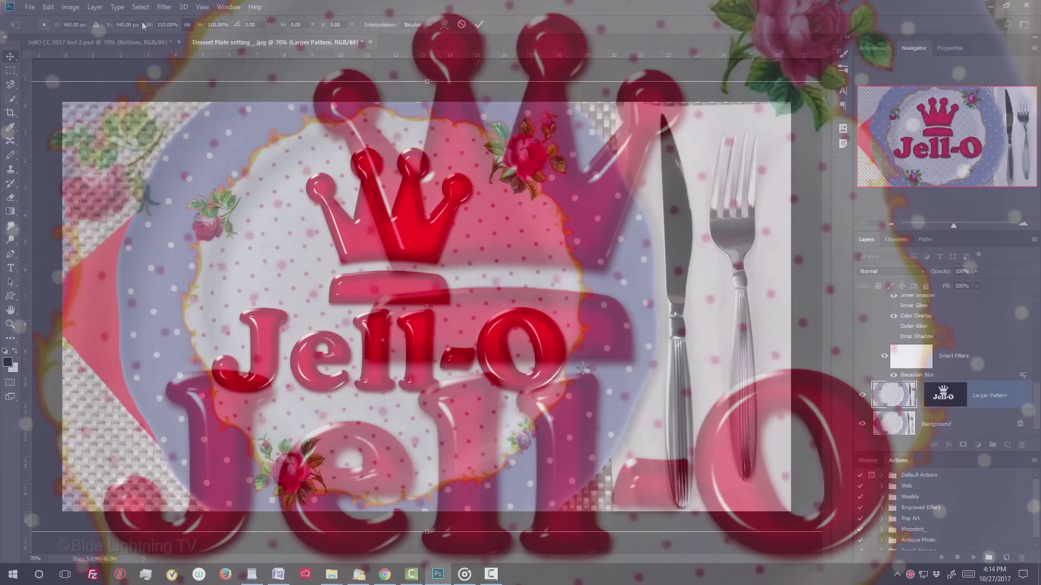
key("Return")
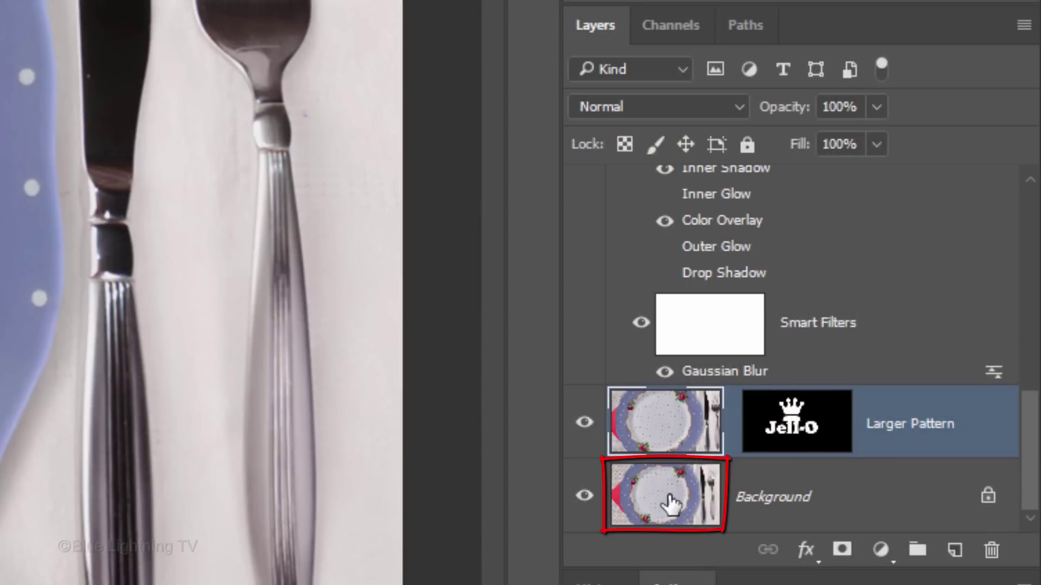
Step: Add a Levels adjustment layer above Background with the white input level set to 240
left_click(895, 424)
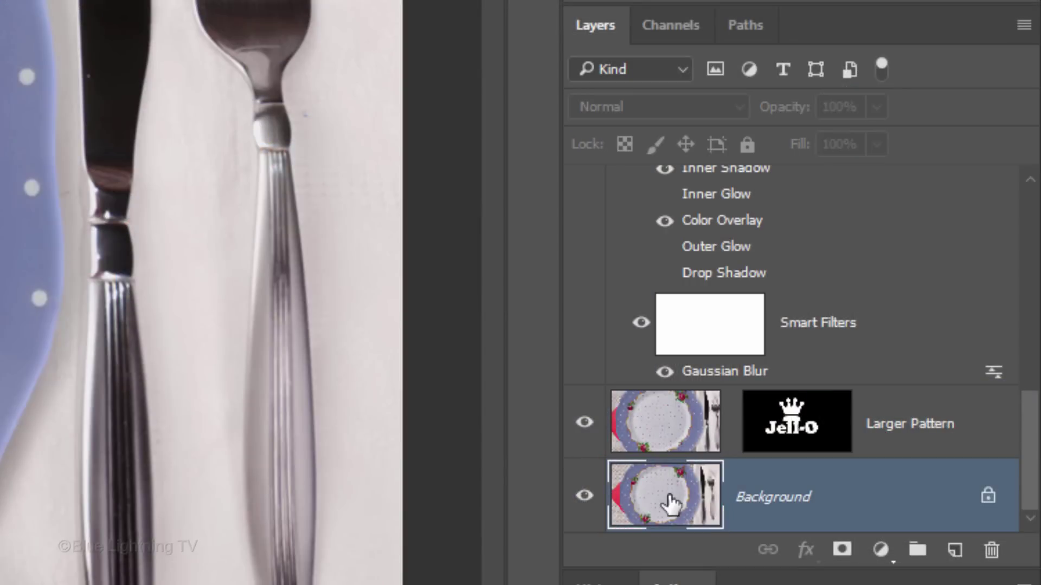
left_click(879, 549)
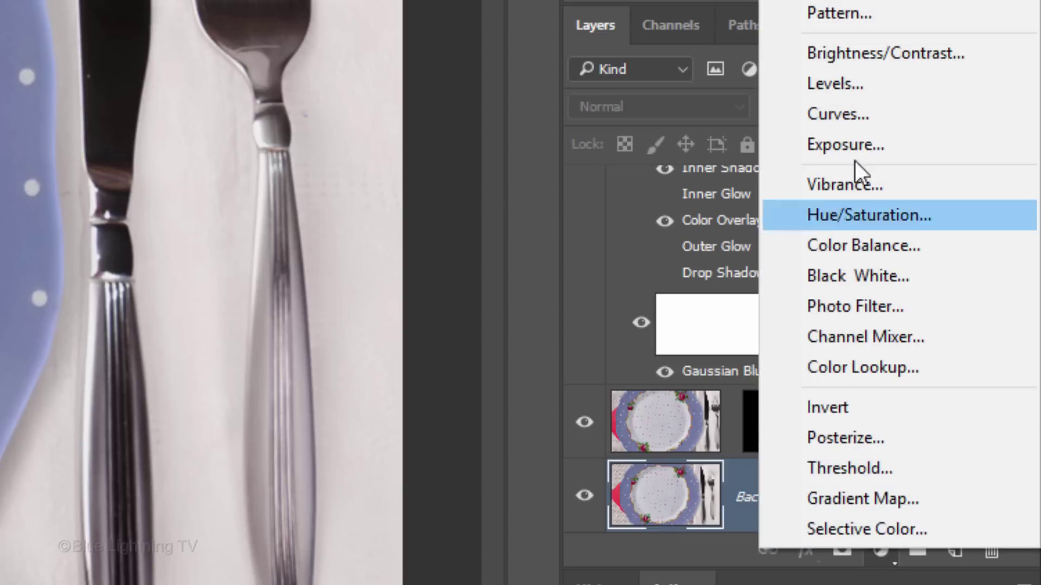
left_click(854, 83)
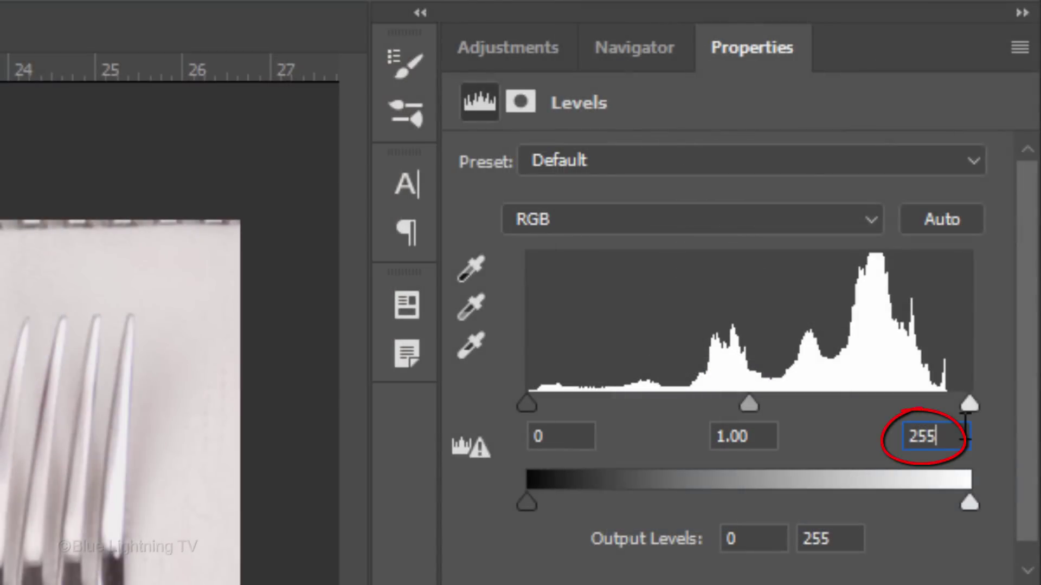
double_click(965, 431)
type("240")
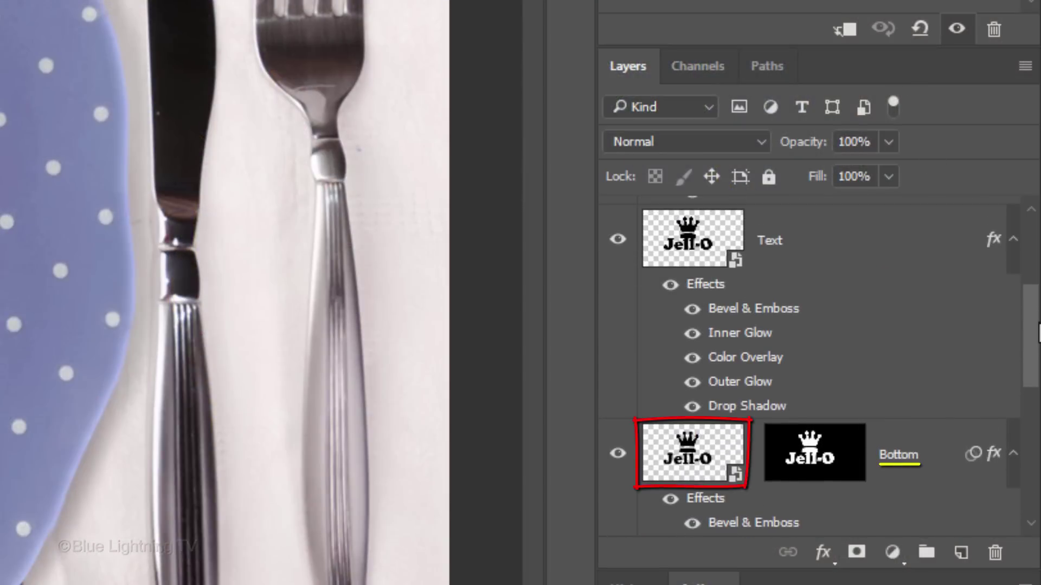
Step: Select the layers from Bottom up to Highlight 2 and group them with Ctrl+G into Group 1
left_click(702, 460)
scroll(706, 458, "down", 4)
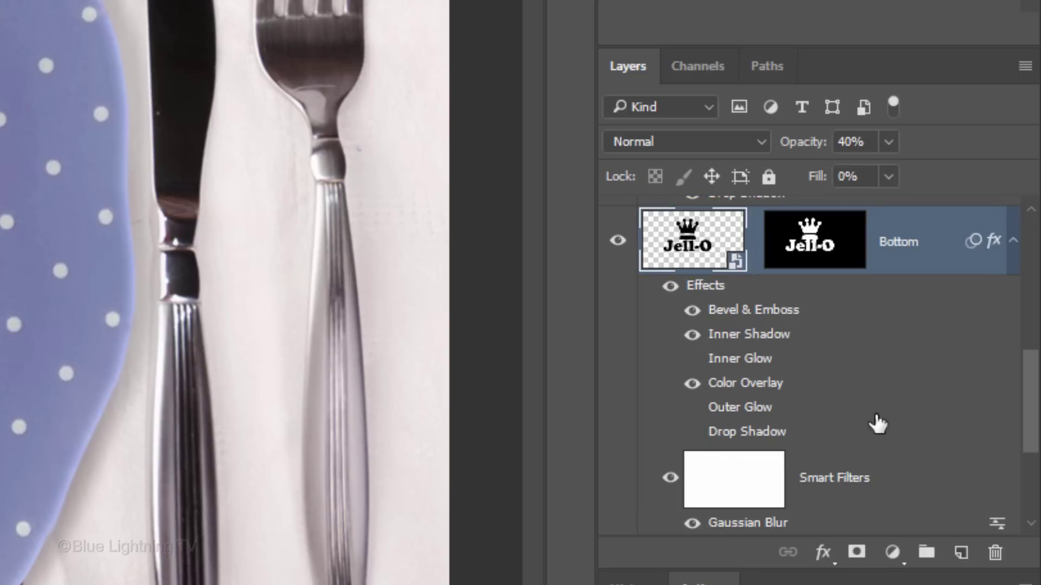
scroll(876, 420, "up", 5)
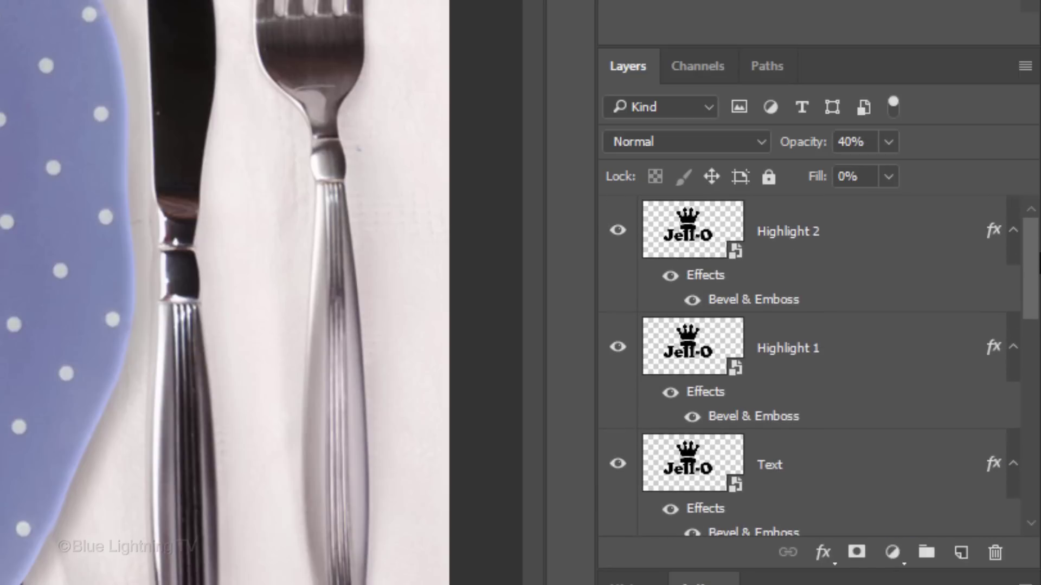
left_click(703, 228, "shift")
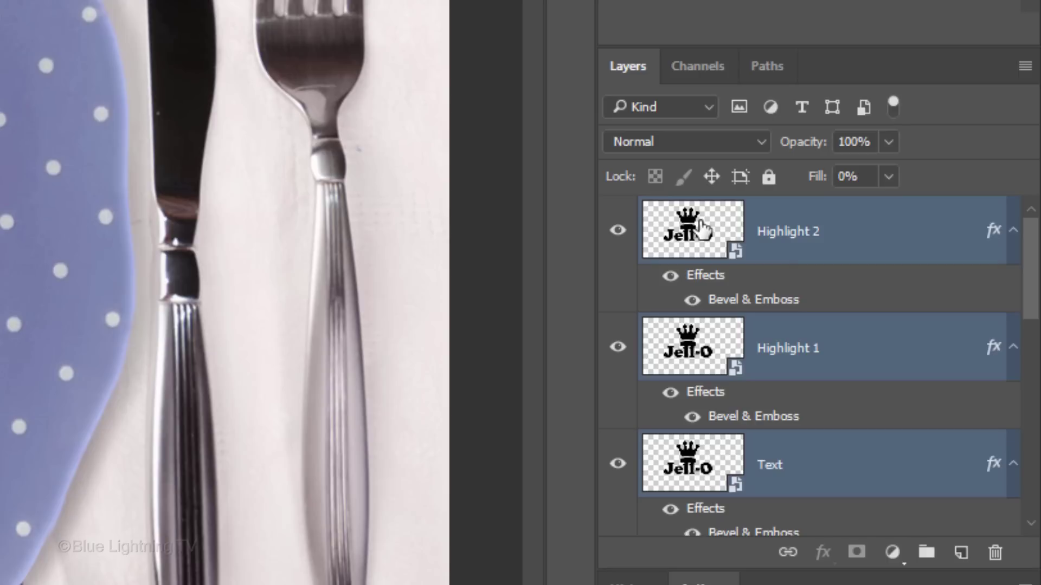
key("ctrl+g")
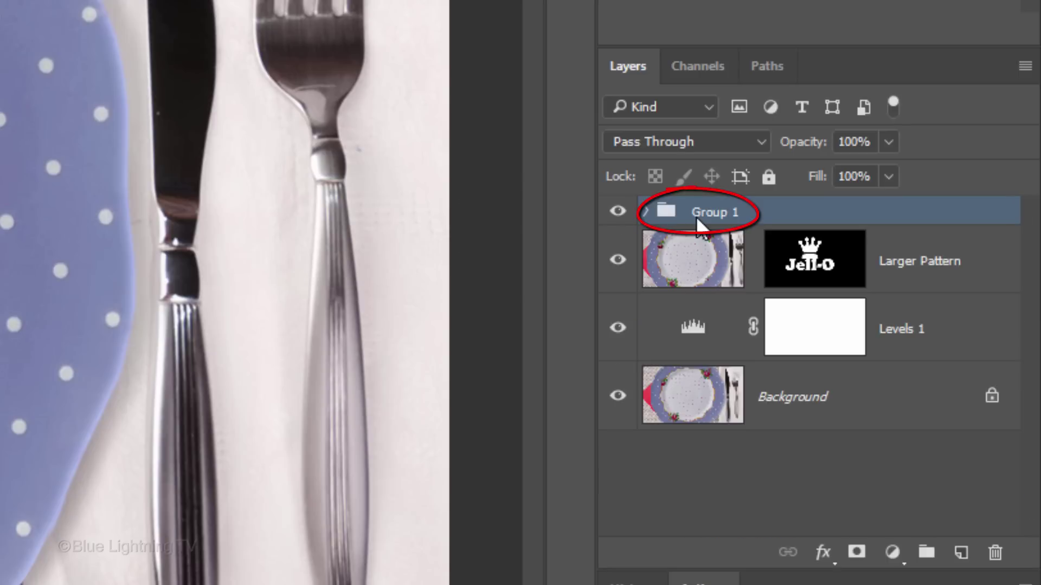
Step: Add a Hue/Saturation adjustment clipped to Group 1 and set its Hue to +134
left_click(894, 554)
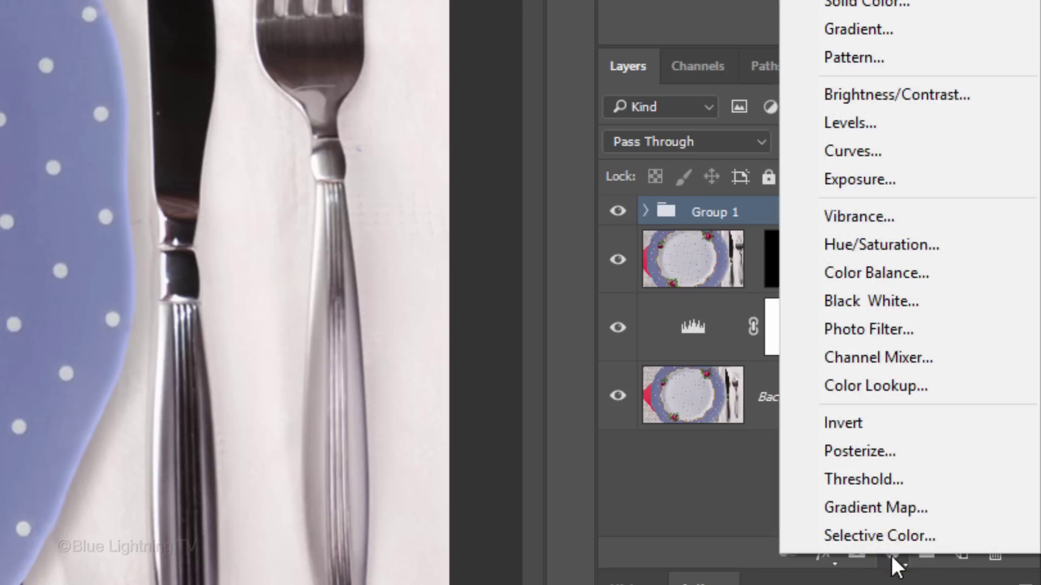
left_click(881, 250)
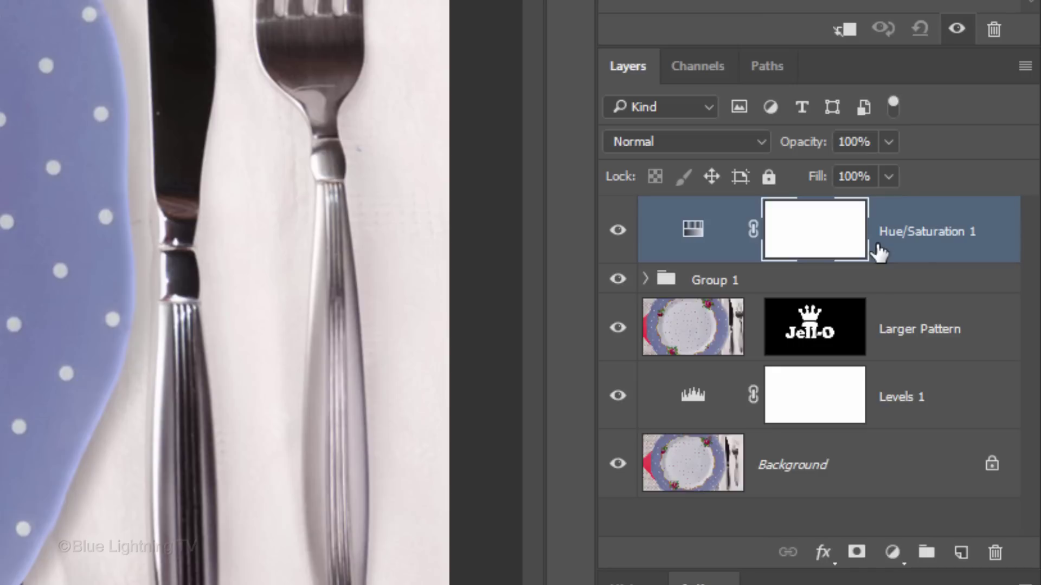
left_click(844, 30)
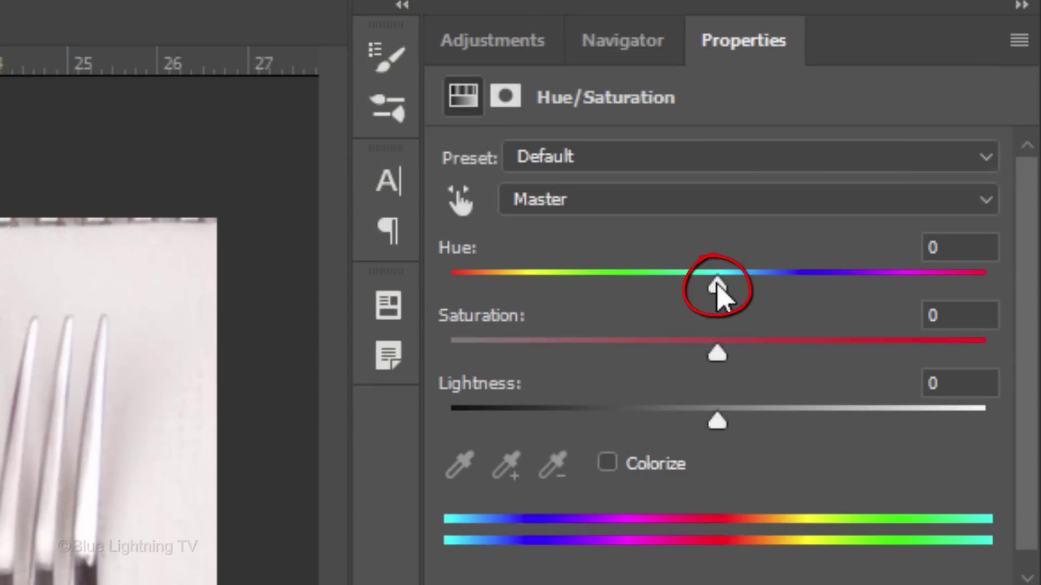
left_click_drag(717, 285, 938, 285)
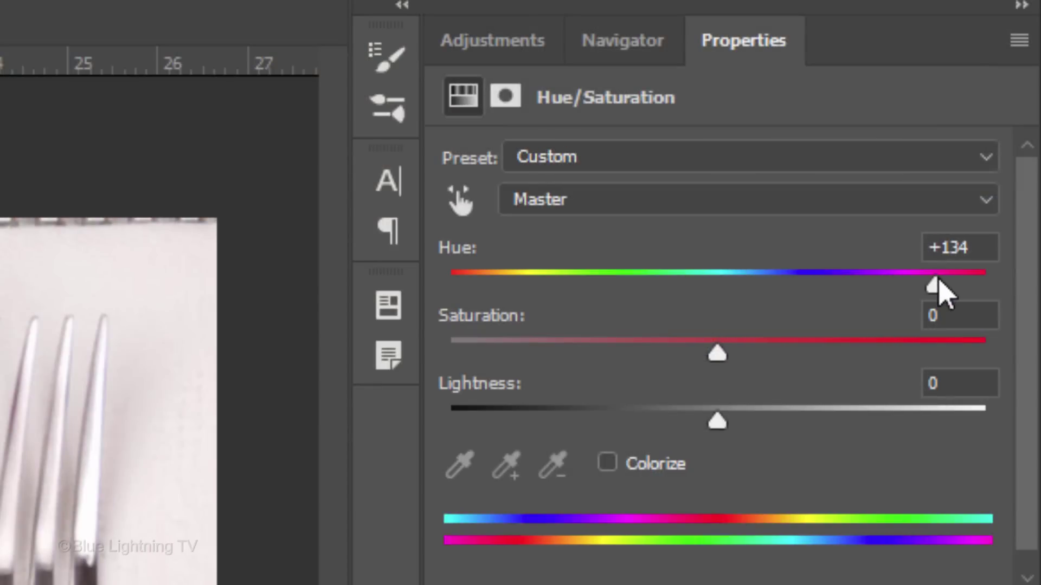